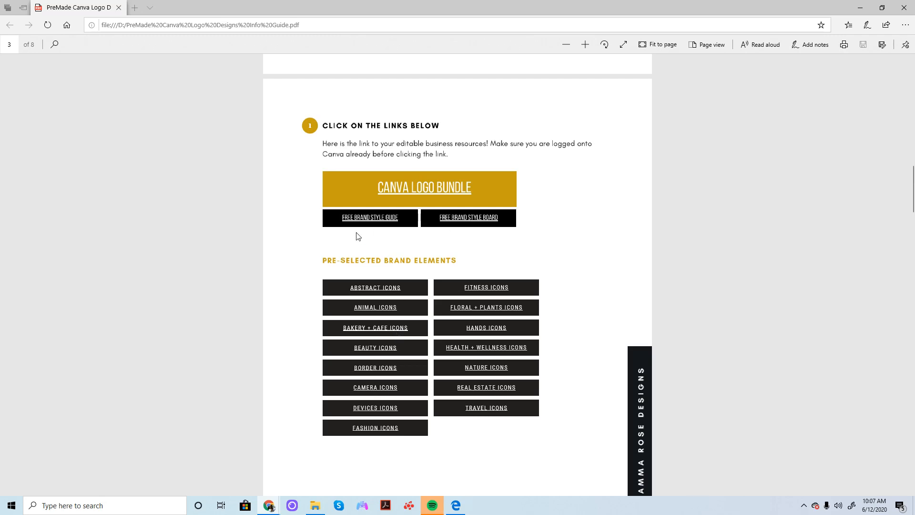
Step: Read through the guide pages on opening and editing the templates and changing images, and return to the page of template links
scroll(396, 301, "down", 10)
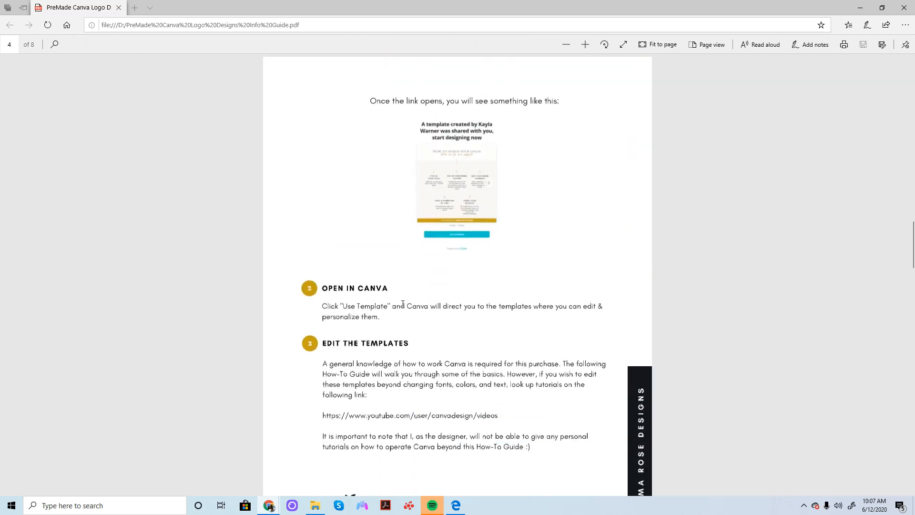
scroll(403, 304, "down", 4)
scroll(403, 304, "up", 3)
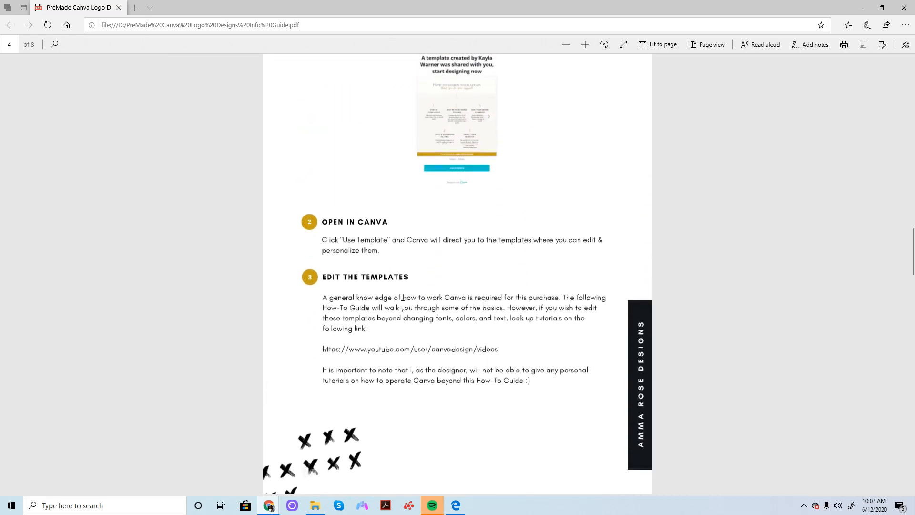
scroll(402, 304, "down", 11)
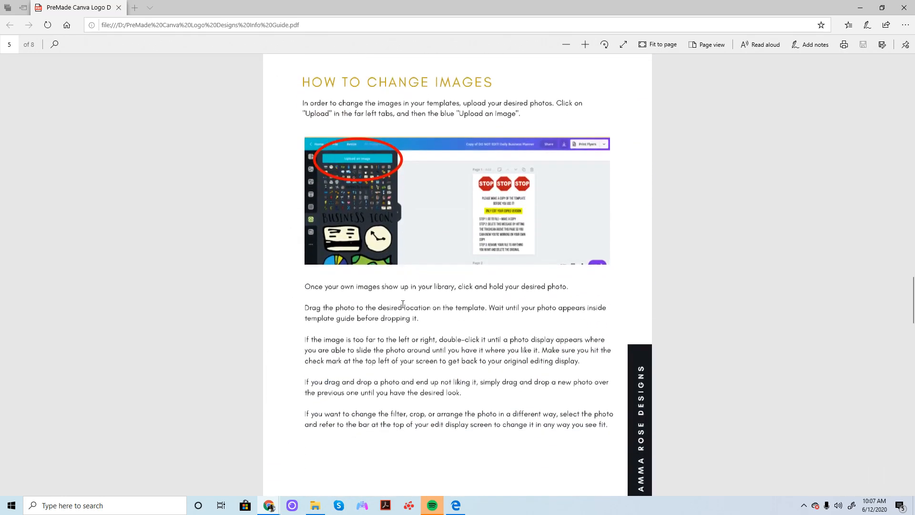
scroll(403, 304, "up", 10)
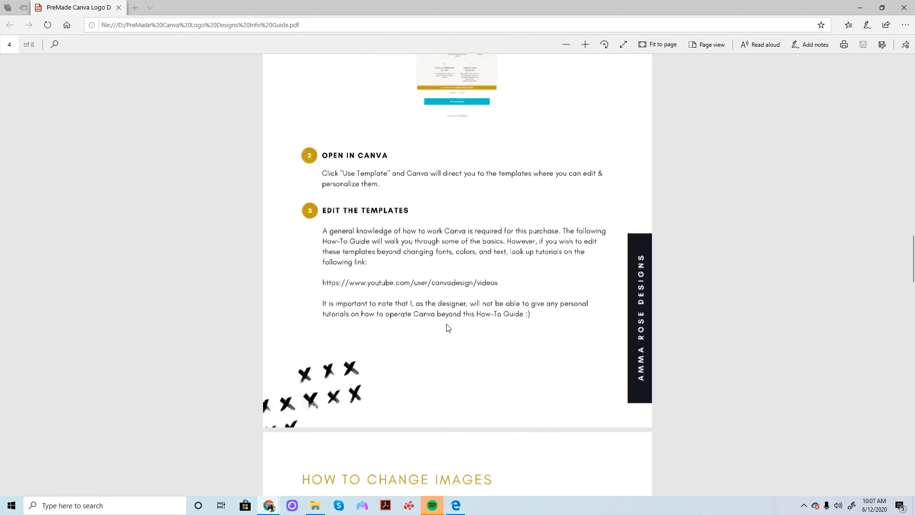
scroll(448, 328, "up", 3)
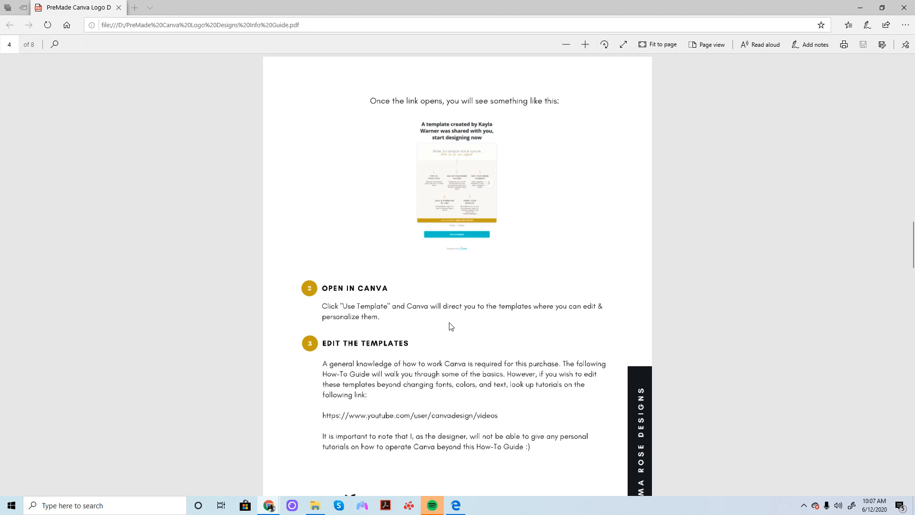
scroll(494, 323, "up", 10)
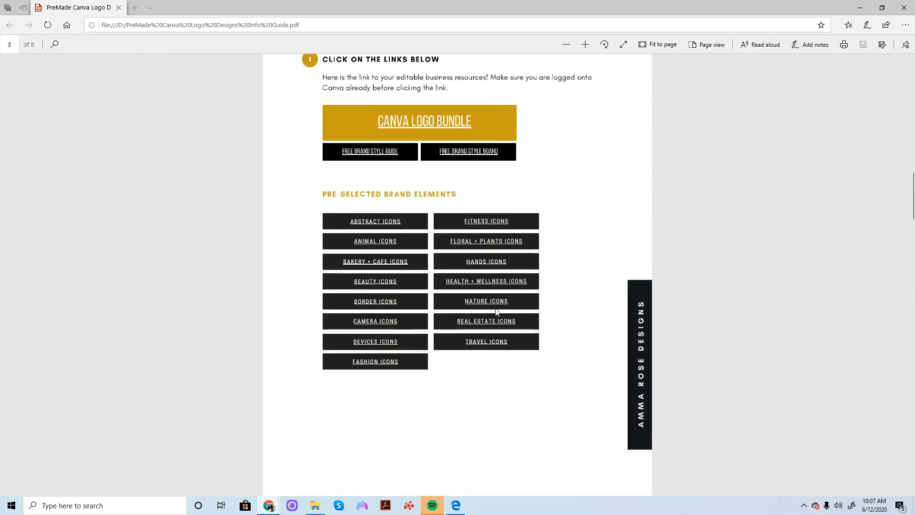
scroll(496, 312, "up", 2)
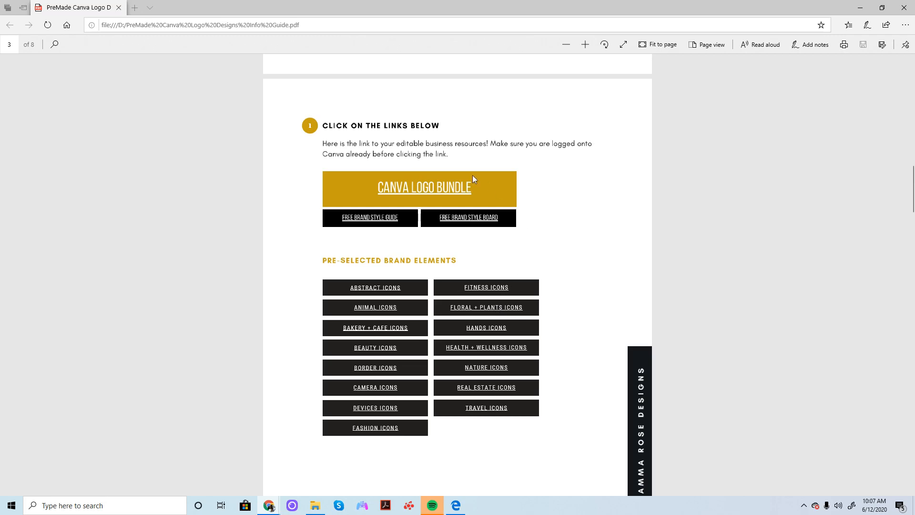
Step: Open the Canva Logo Bundle link from the guide and switch to the Blogger Logo Bundle design in Chrome
left_click(437, 187)
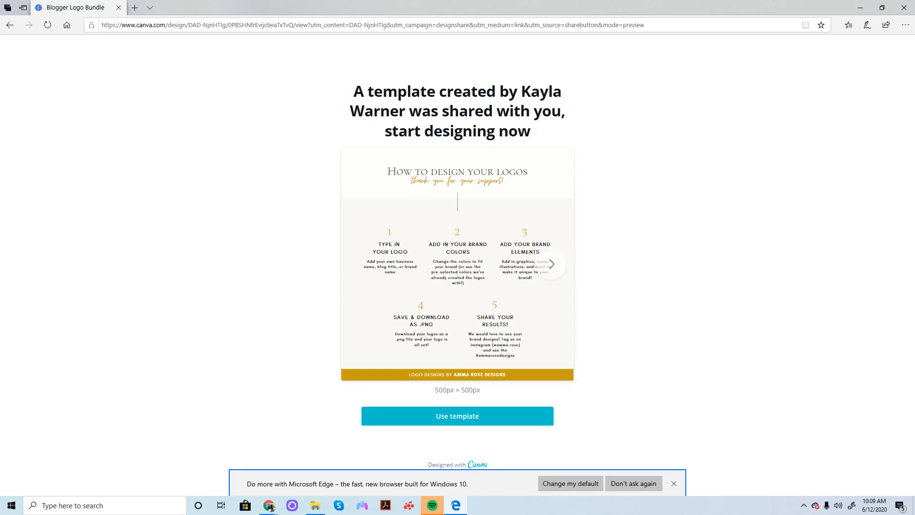
left_click(268, 505)
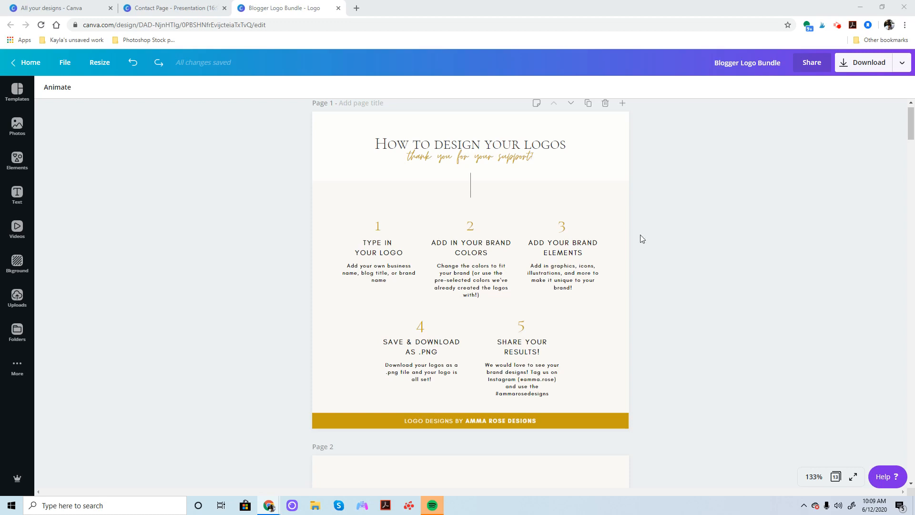
Step: Look through the design's pages from the logo instructions to the Savannah logo in Logo Collection 2, and return to page 1
scroll(631, 231, "down", 4)
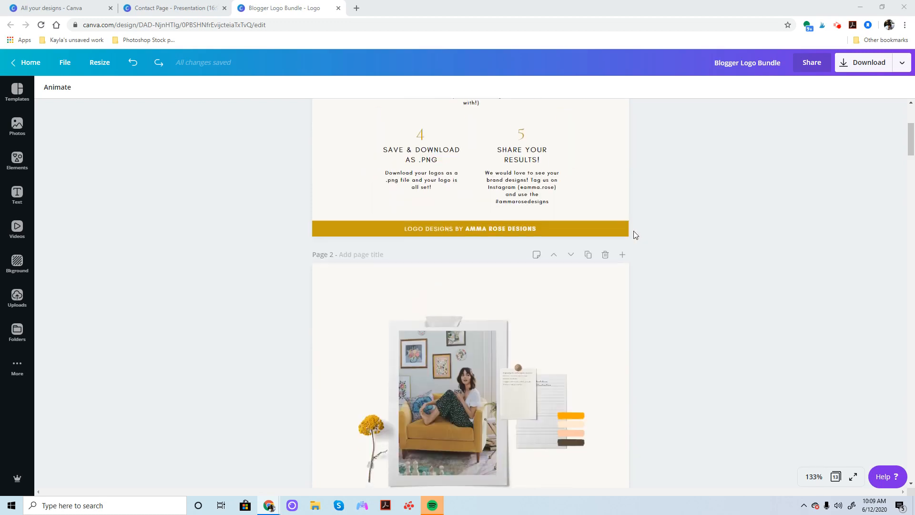
scroll(634, 234, "down", 13)
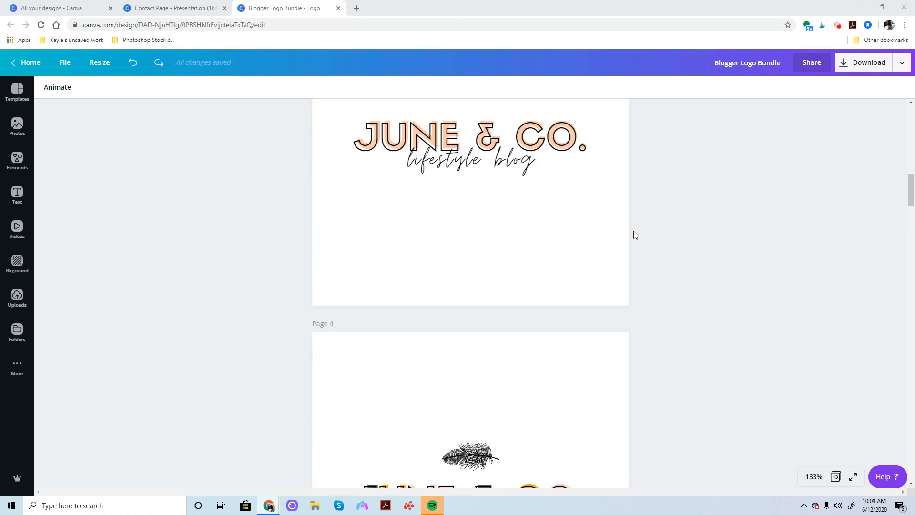
scroll(633, 230, "down", 8)
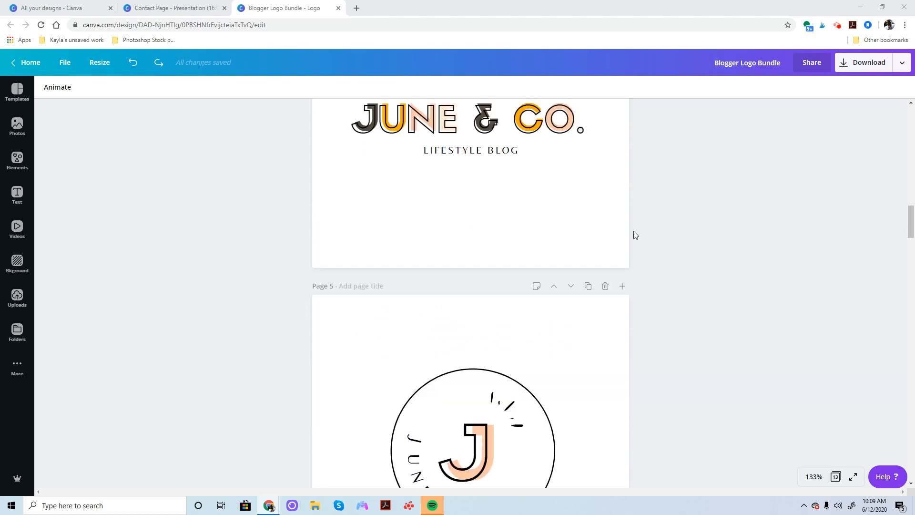
scroll(633, 231, "down", 7)
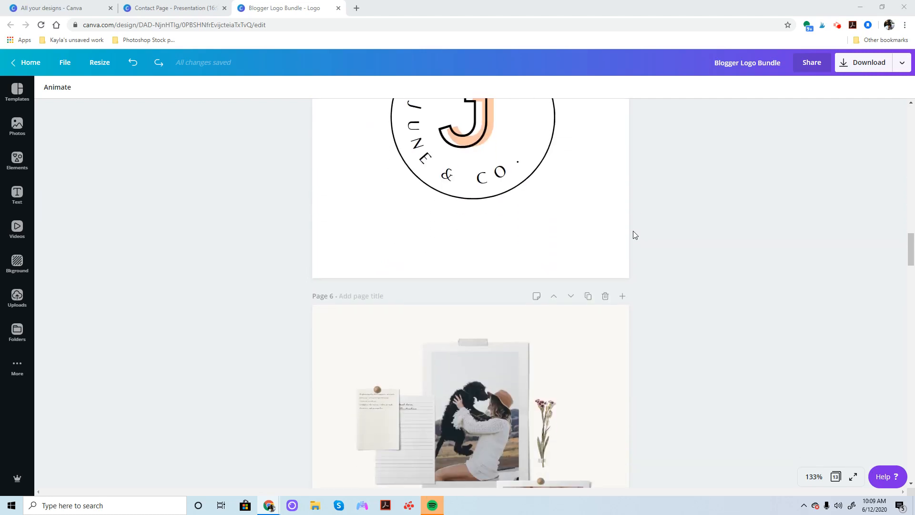
scroll(609, 292, "down", 7)
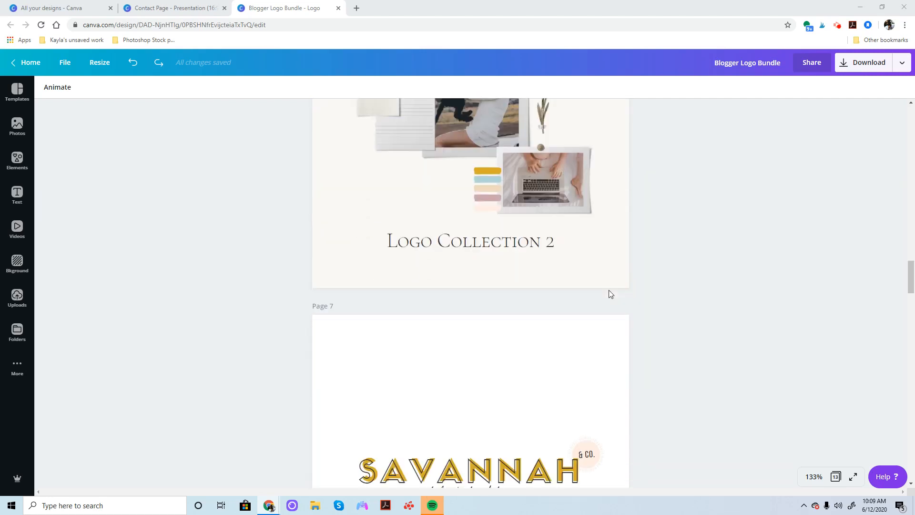
scroll(605, 291, "down", 4)
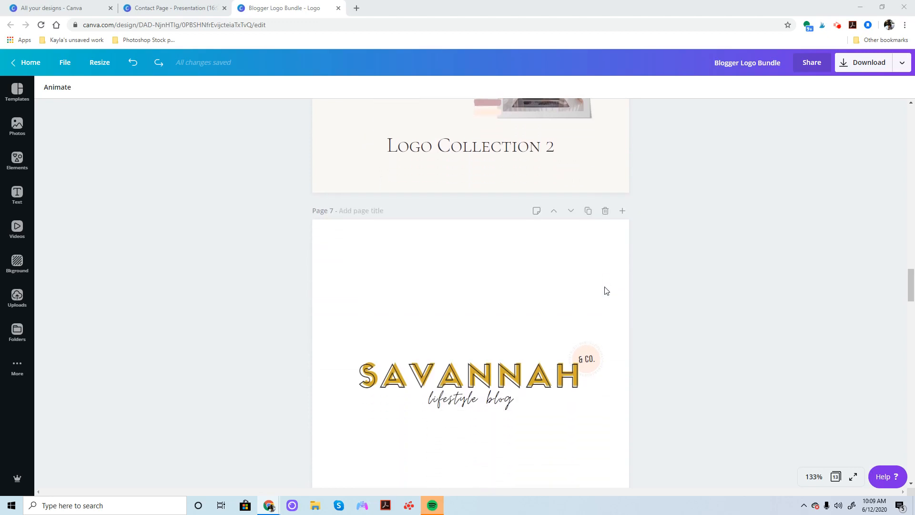
scroll(606, 288, "up", 20)
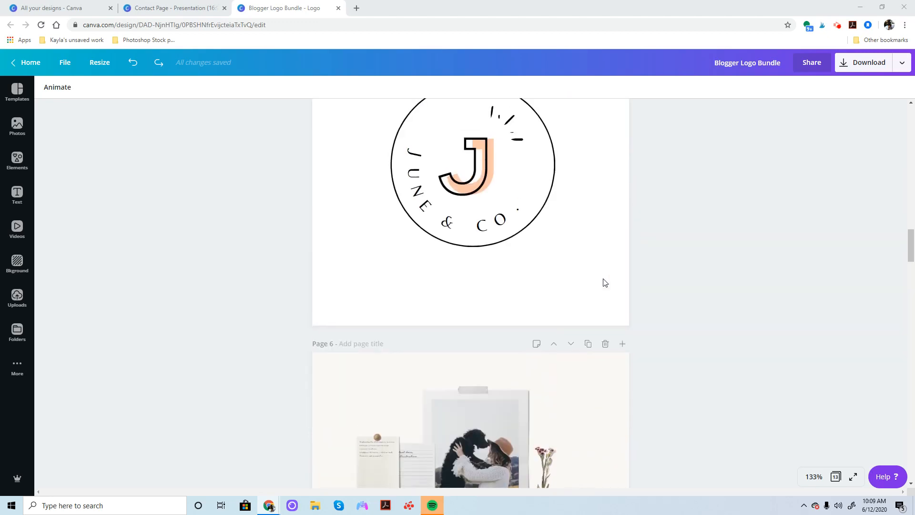
scroll(605, 282, "up", 14)
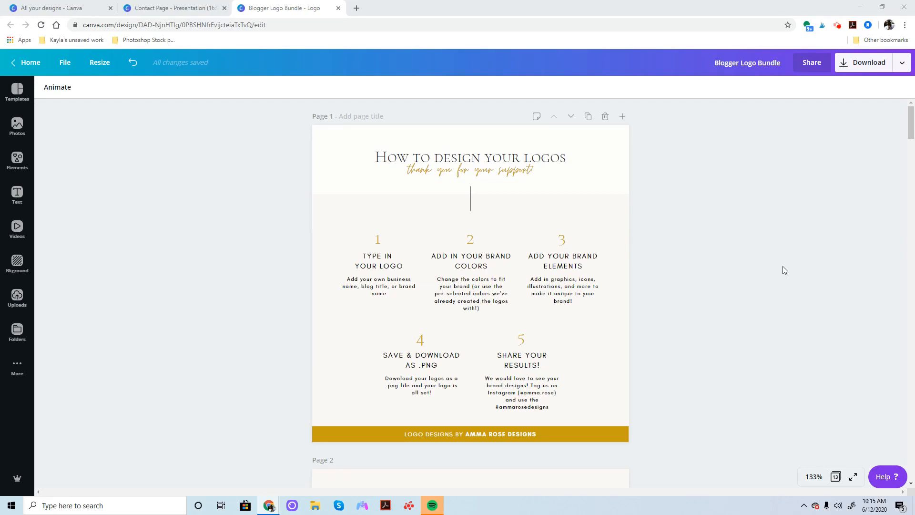
Step: Select the "lifestyle blogs" tagline on page 3 and examine its font, size and text colour options
scroll(789, 306, "down", 9)
scroll(778, 341, "down", 8)
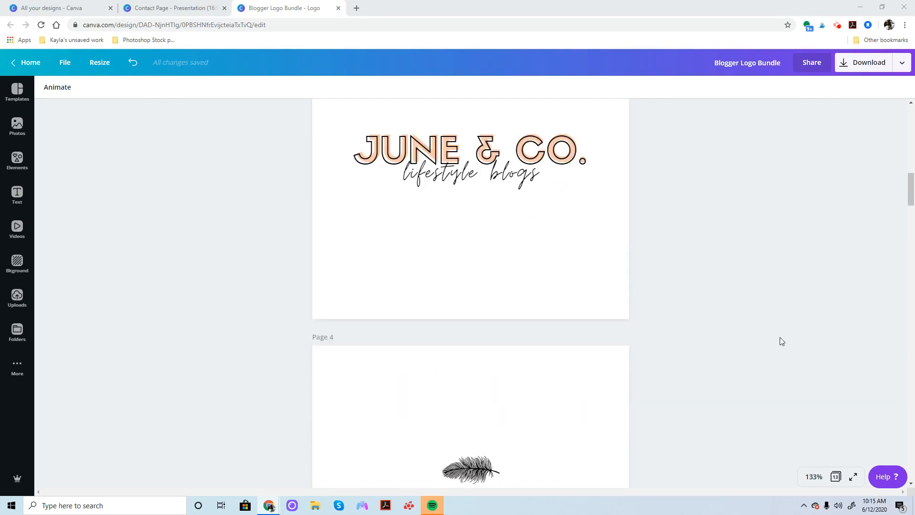
scroll(623, 327, "up", 2)
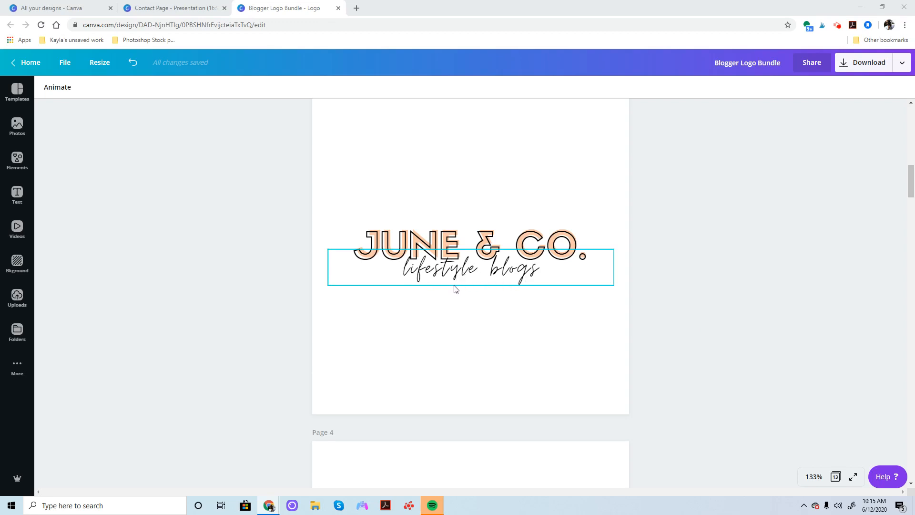
left_click(510, 281)
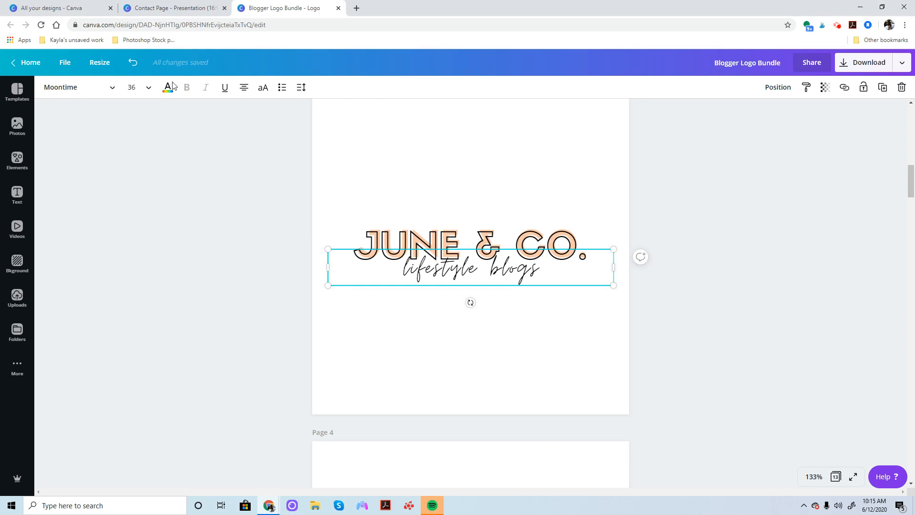
left_click(112, 90)
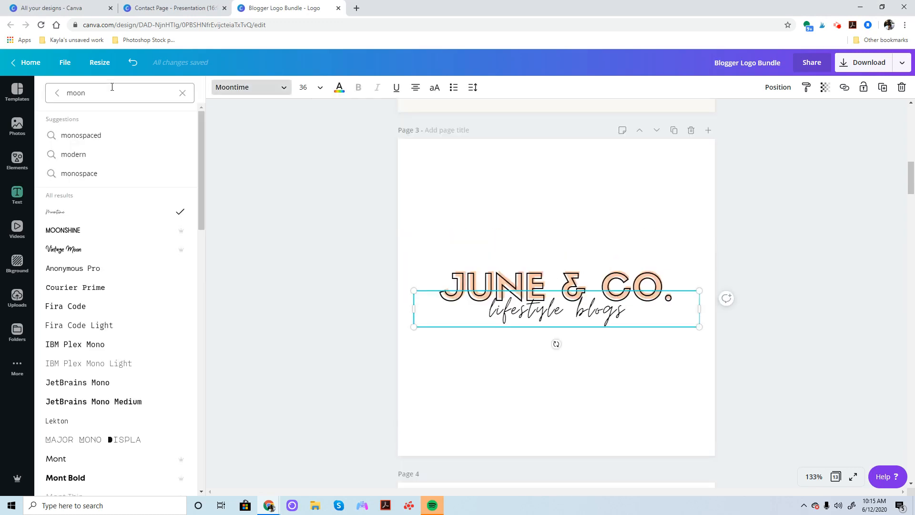
left_click(319, 88)
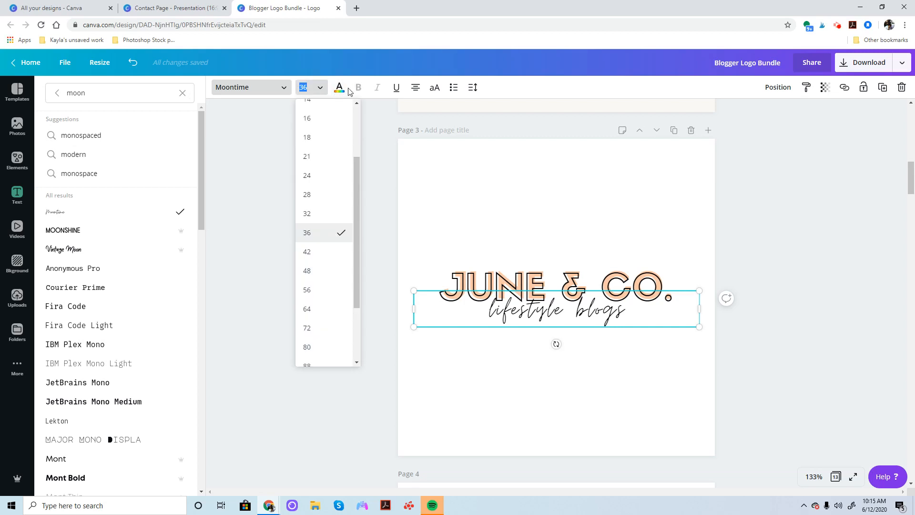
left_click(340, 88)
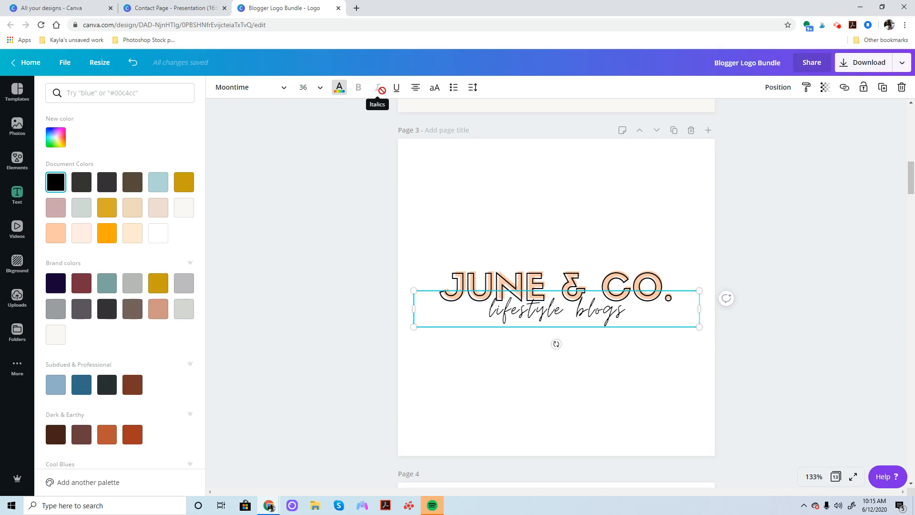
Step: Cycle the tagline's text alignment through the other options and back to centred
left_click(416, 88)
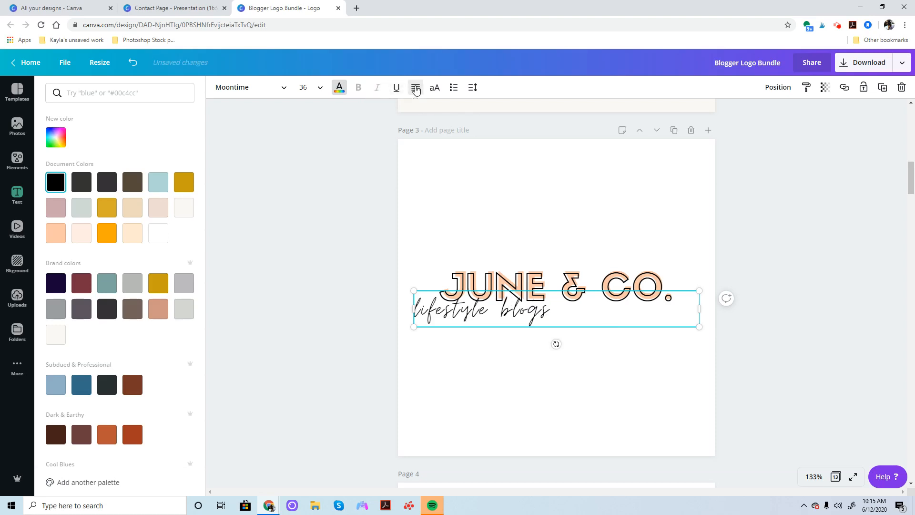
left_click(415, 88)
left_click(415, 88)
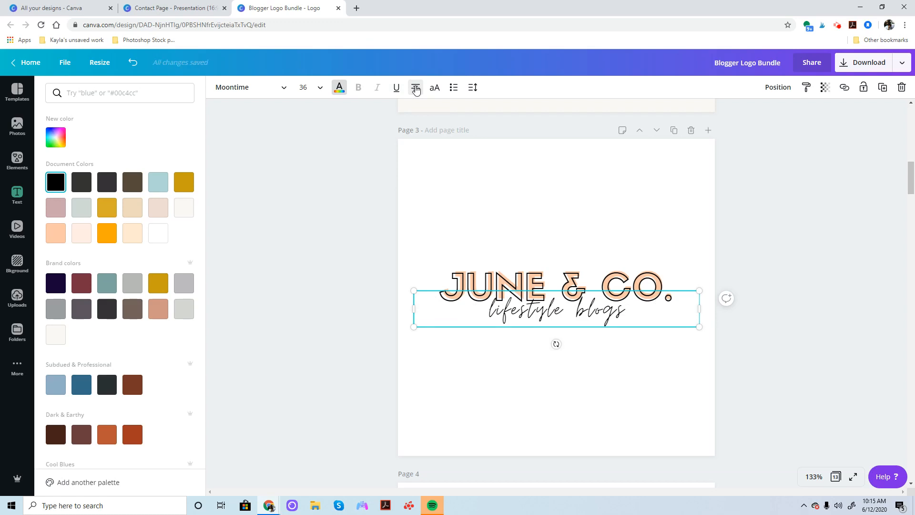
Step: Examine the tagline's spacing, position, transparency and link settings
left_click(472, 88)
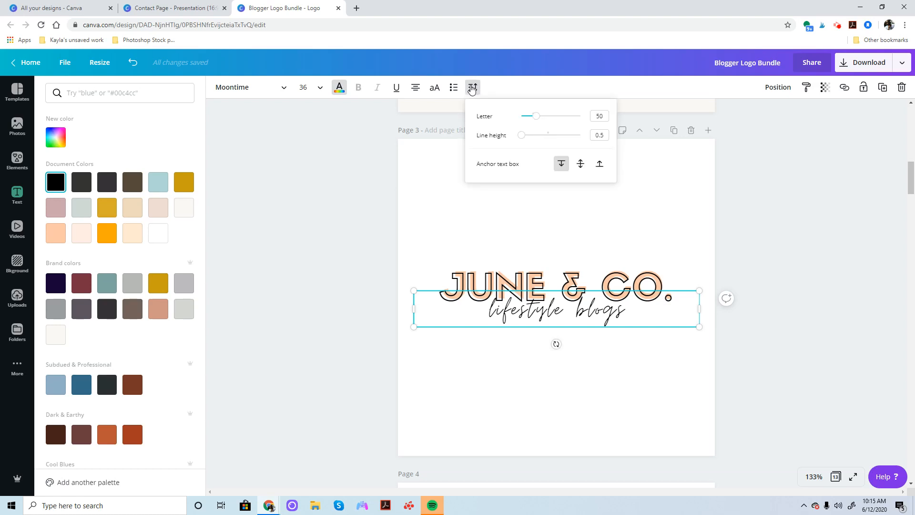
left_click(778, 88)
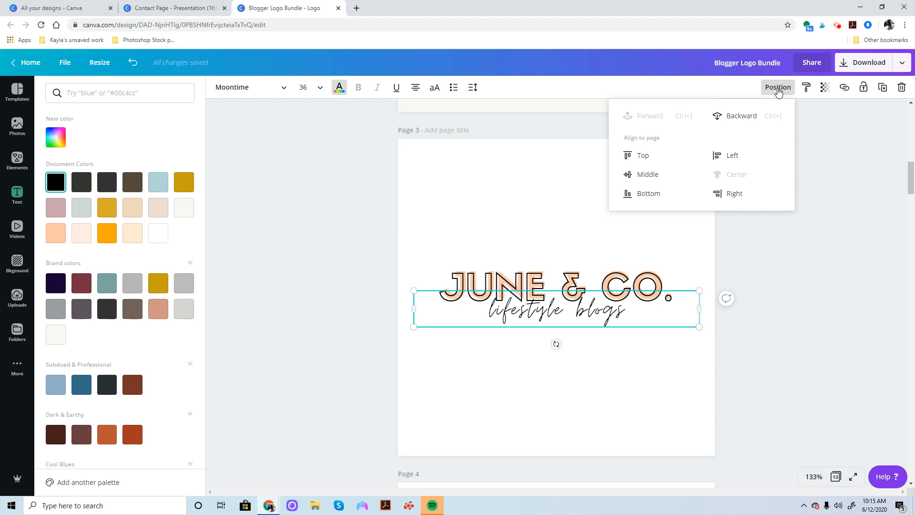
left_click(826, 88)
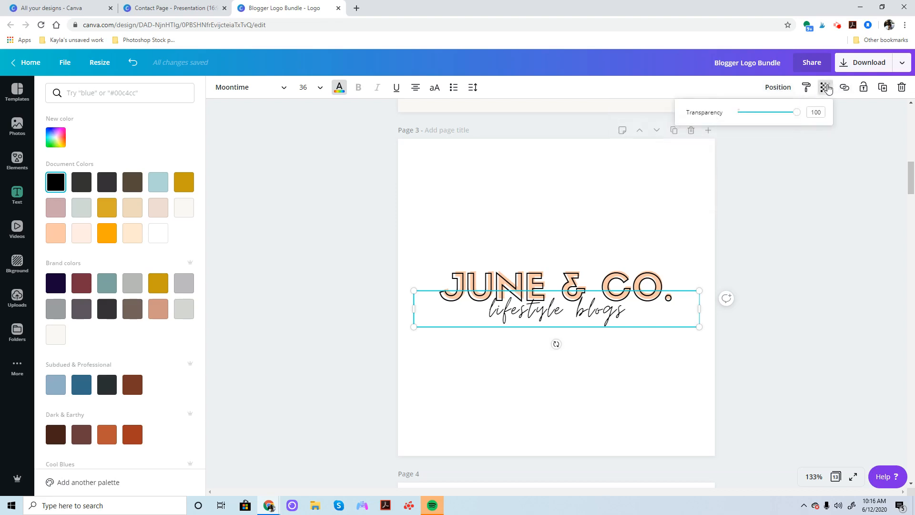
left_click(845, 88)
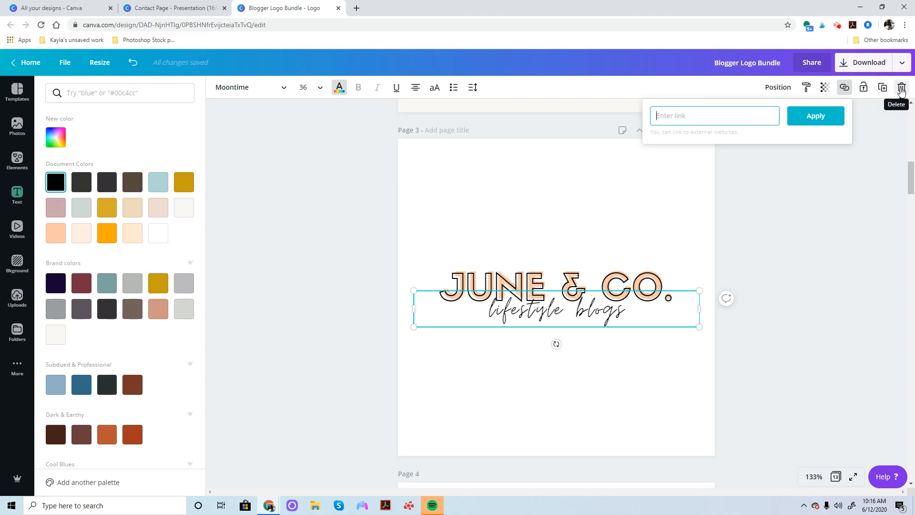
left_click(819, 250)
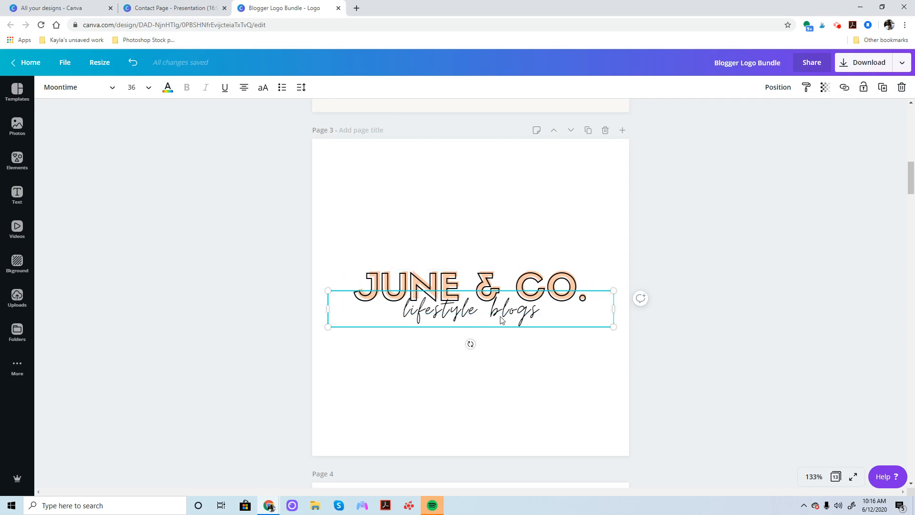
Step: Try adding "lk" to the end of the tagline and delete the added letters
left_click(537, 314)
type("lk")
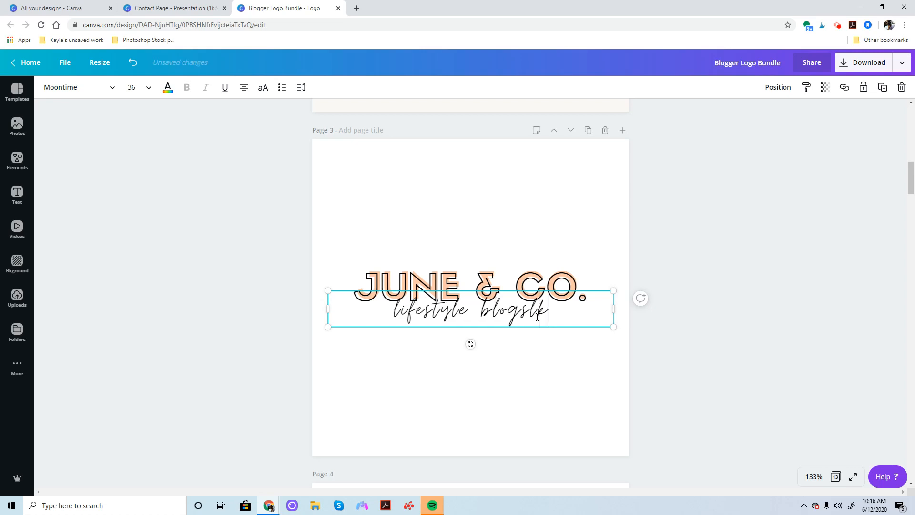
key("BackSpace")
key("BackSpace")
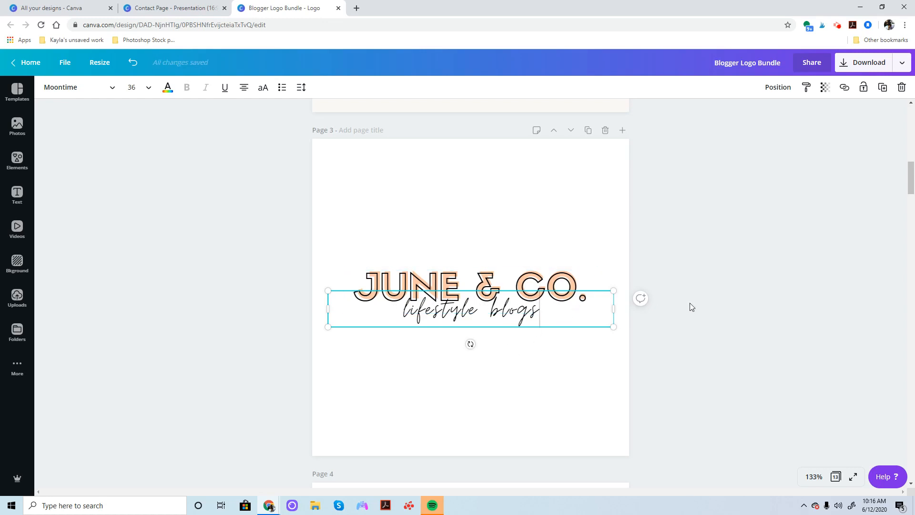
Step: Scale the tagline text down to about 34.6, widen its box slightly, and tilt it slightly counter-clockwise
mouse_move(611, 327)
left_mouse_down()
mouse_move(692, 379)
mouse_move(599, 339)
mouse_move(615, 311)
mouse_move(729, 309)
mouse_move(609, 319)
mouse_move(617, 321)
left_mouse_up()
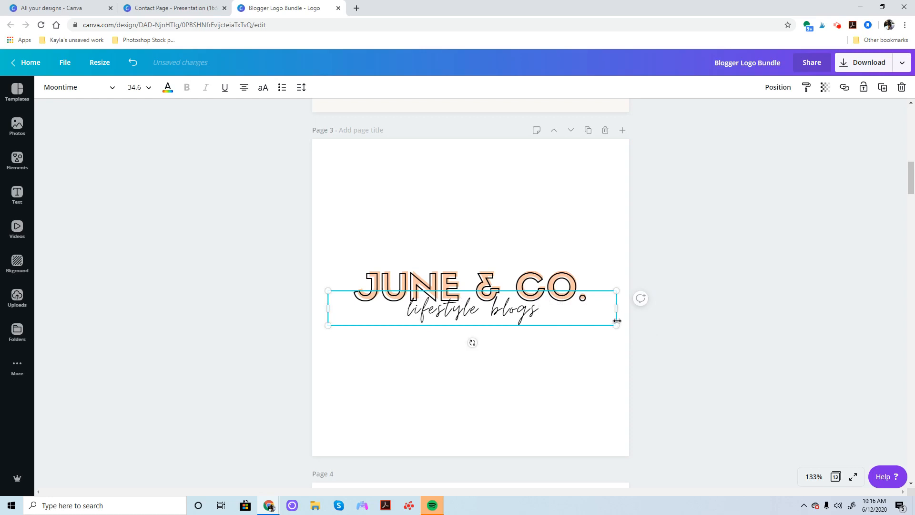
left_click_drag(473, 341, 508, 426)
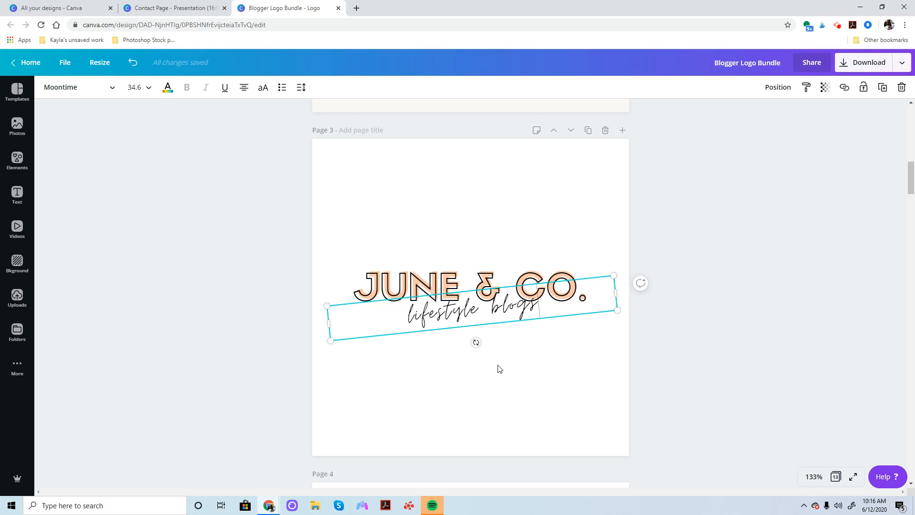
left_click(361, 182)
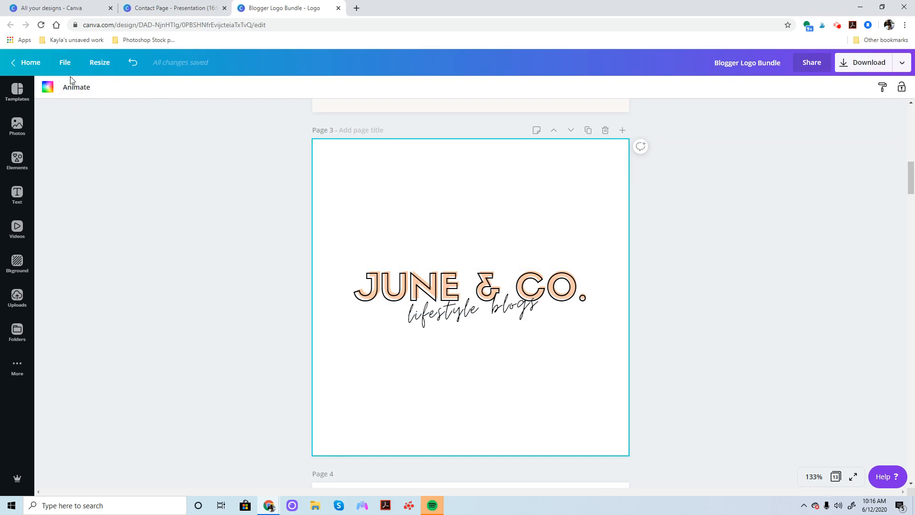
Step: Try custom background colours on page 3, starting with pink #d6a1a1 and shifting its hue and shade, and restore the white background
left_click(47, 87)
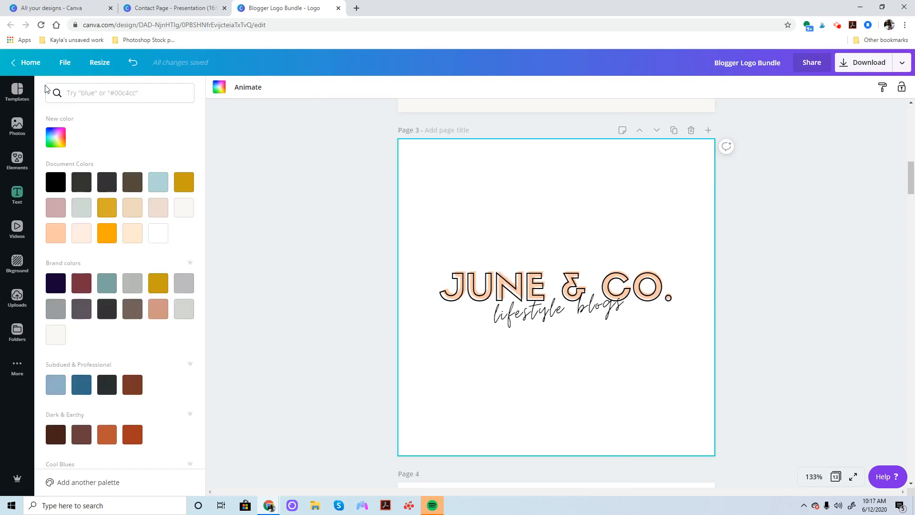
left_click(55, 138)
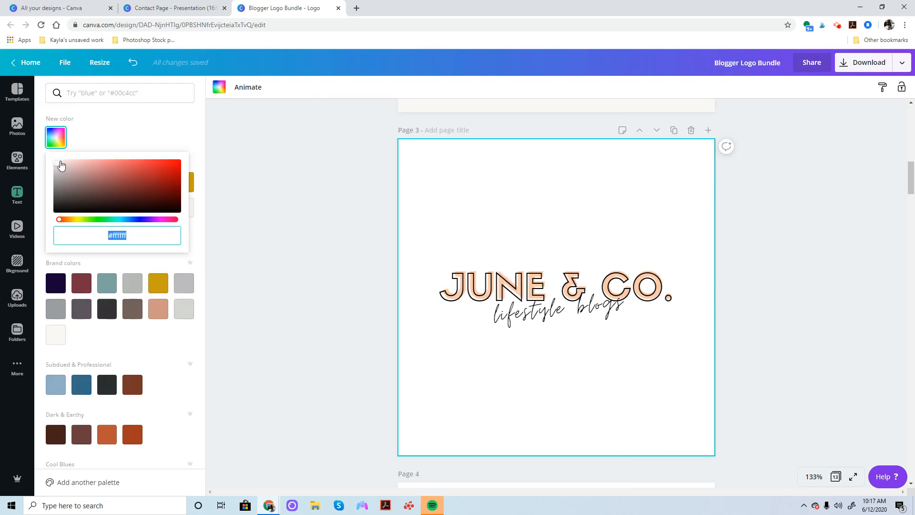
left_click_drag(58, 163, 86, 166)
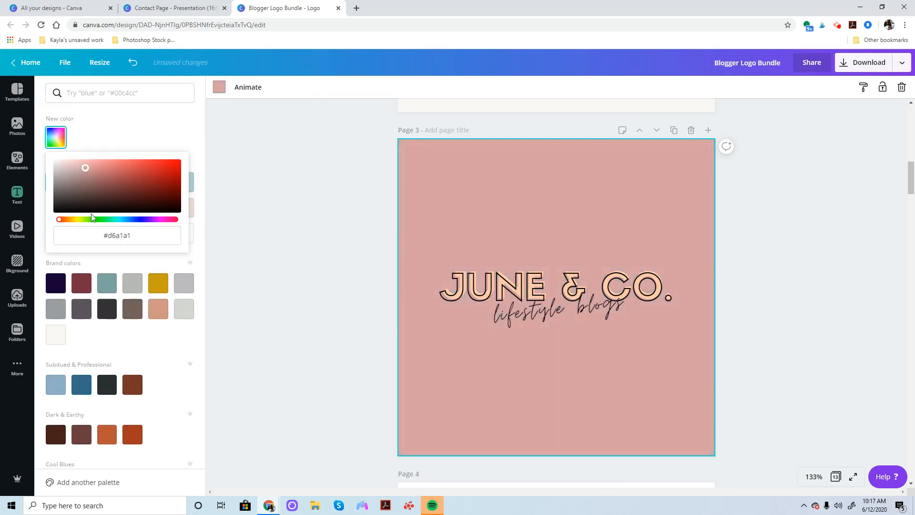
left_click_drag(86, 219, 109, 218)
left_click_drag(86, 169, 82, 192)
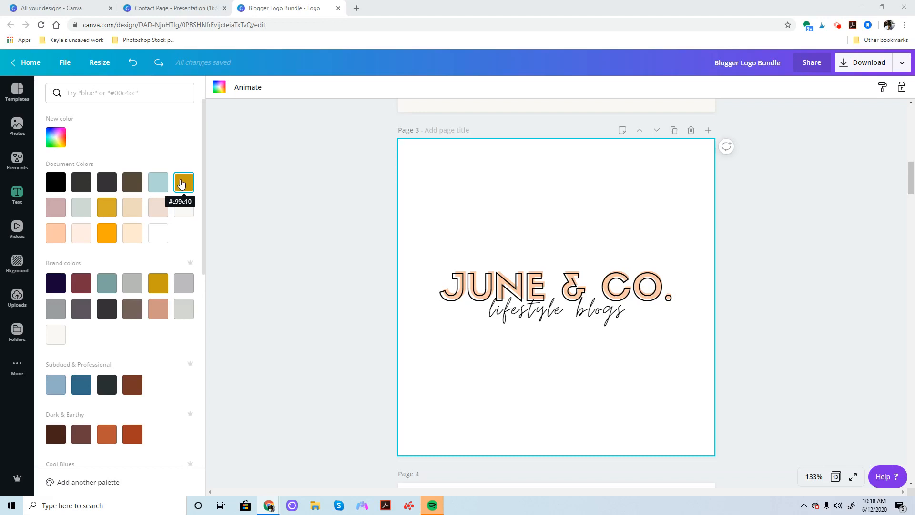
left_click(306, 240)
Step: Examine the document, brand and custom colour choices for the feather graphic on page 4
scroll(228, 259, "down", 8)
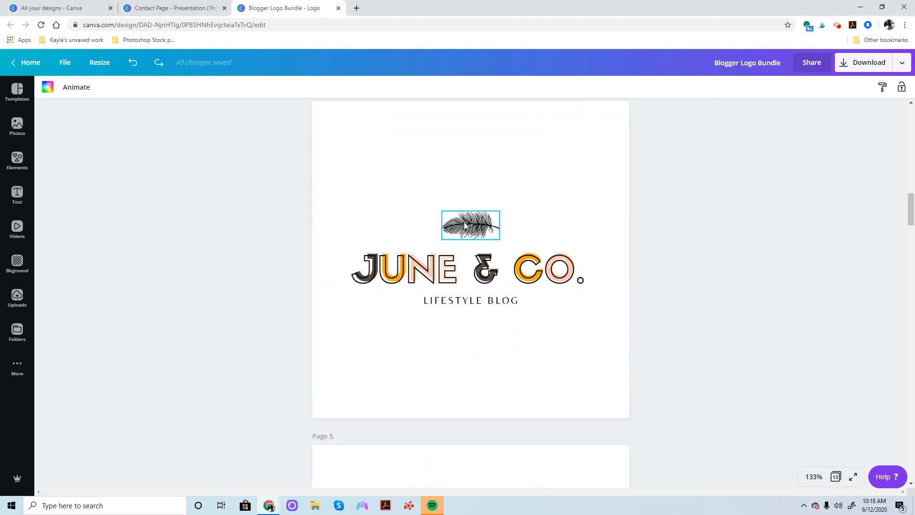
left_click(465, 225)
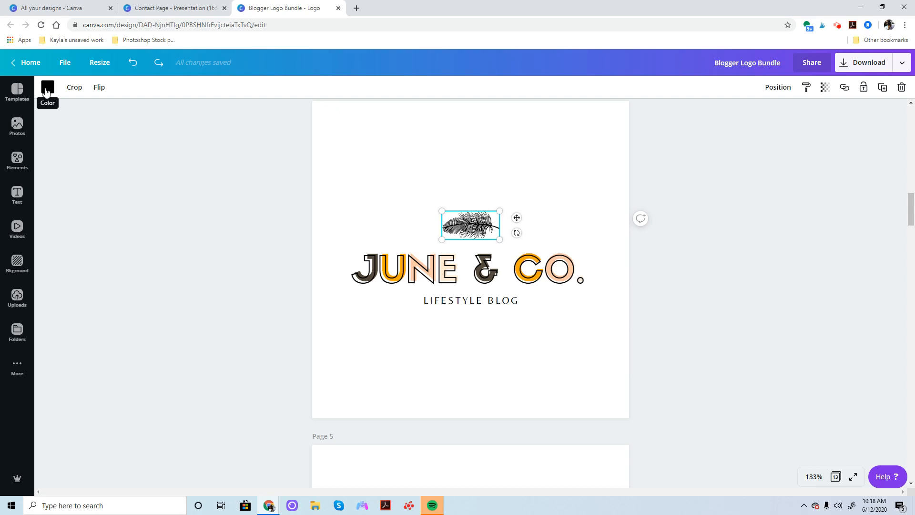
left_click(47, 87)
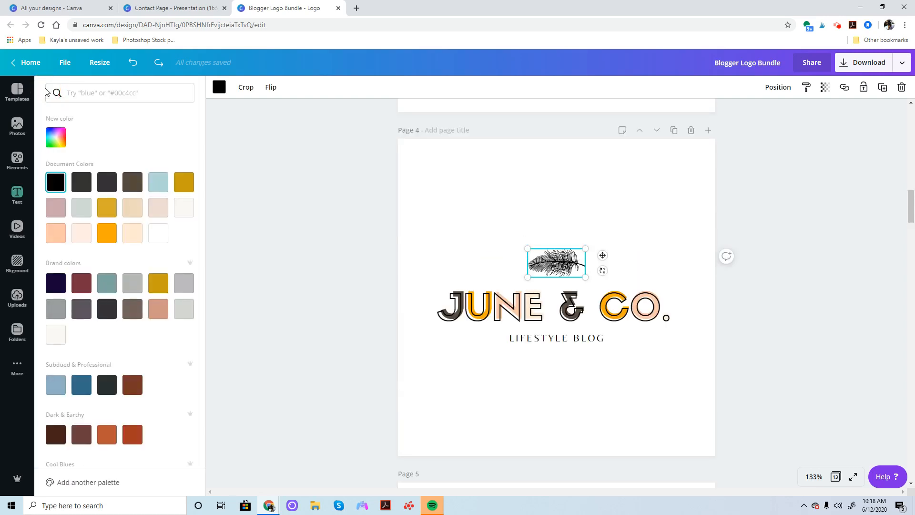
left_click(55, 137)
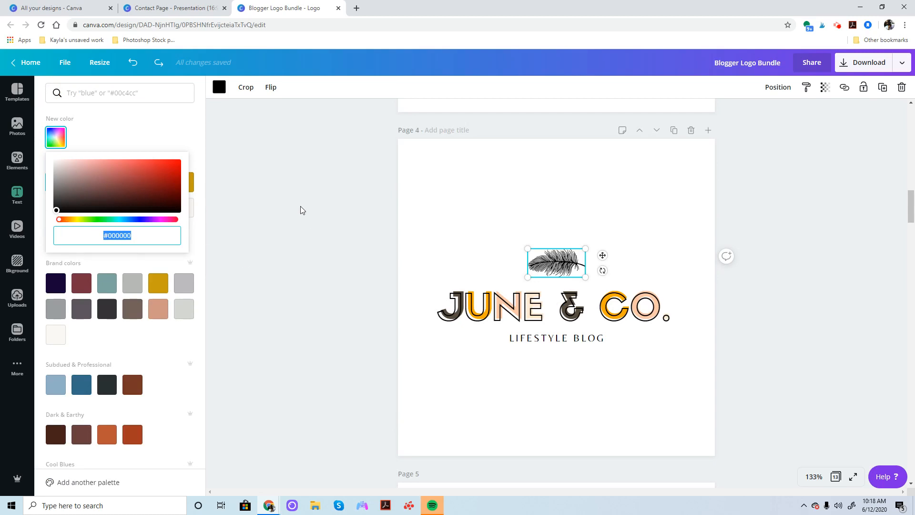
key("Escape")
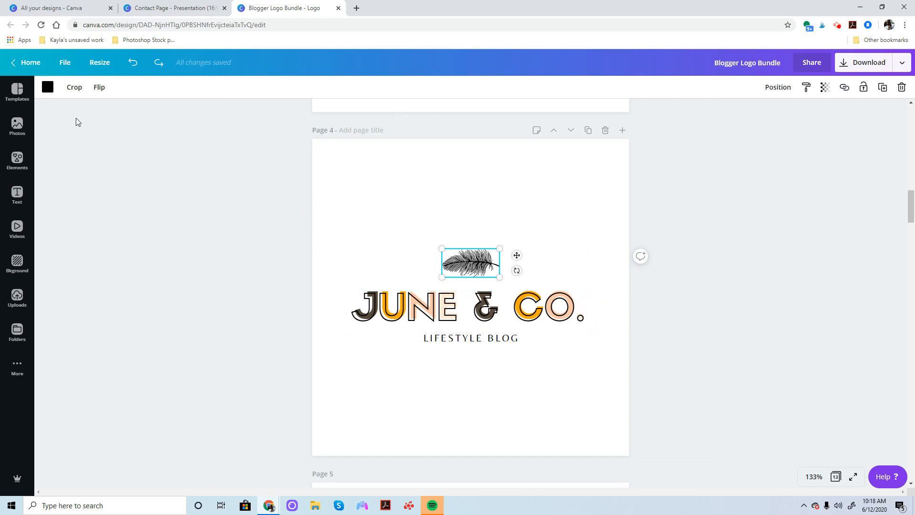
Step: Examine the feather's flip, position, transparency and link options
left_click(99, 87)
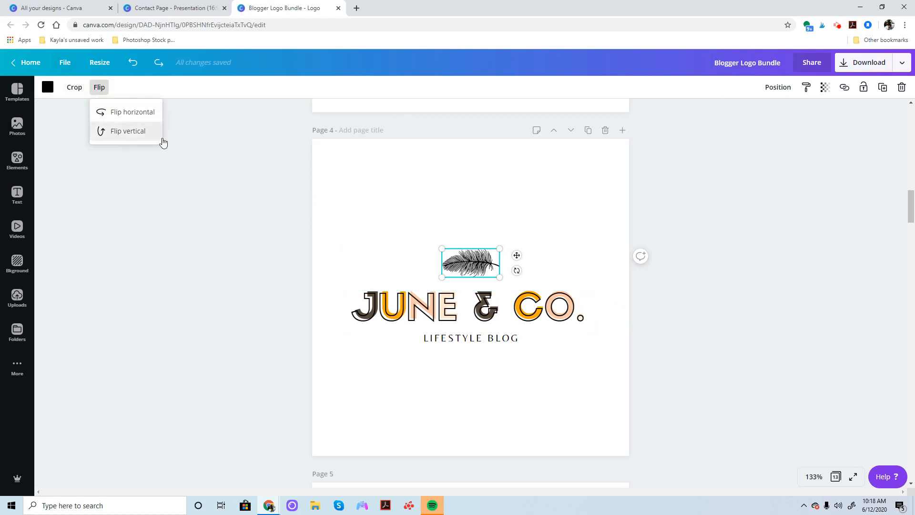
left_click(775, 90)
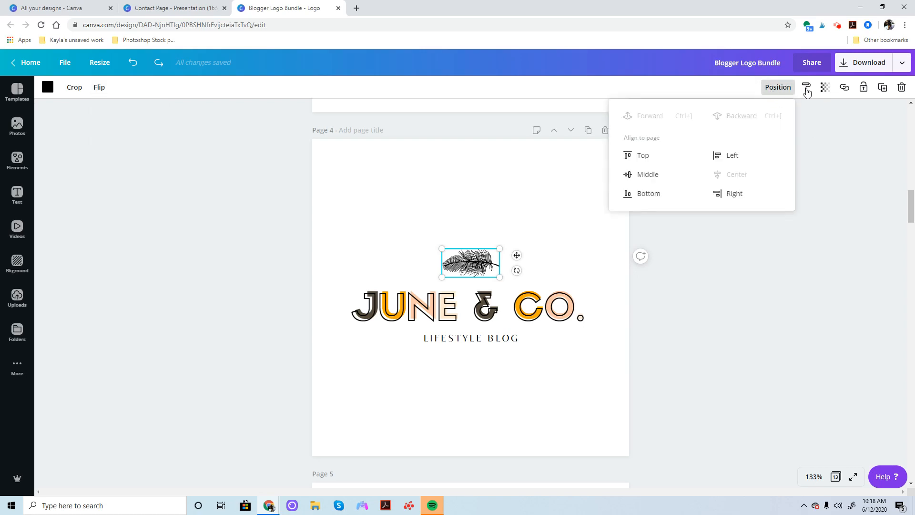
left_click(826, 89)
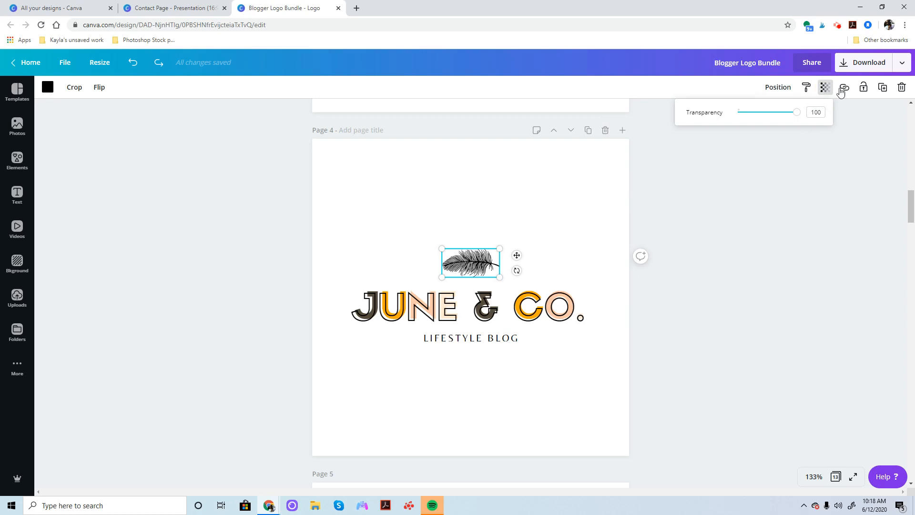
left_click(848, 90)
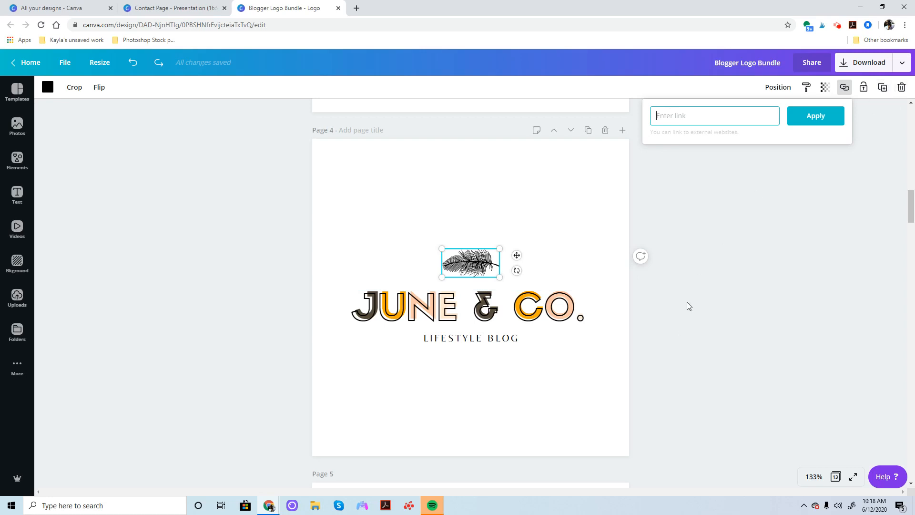
left_click(692, 291)
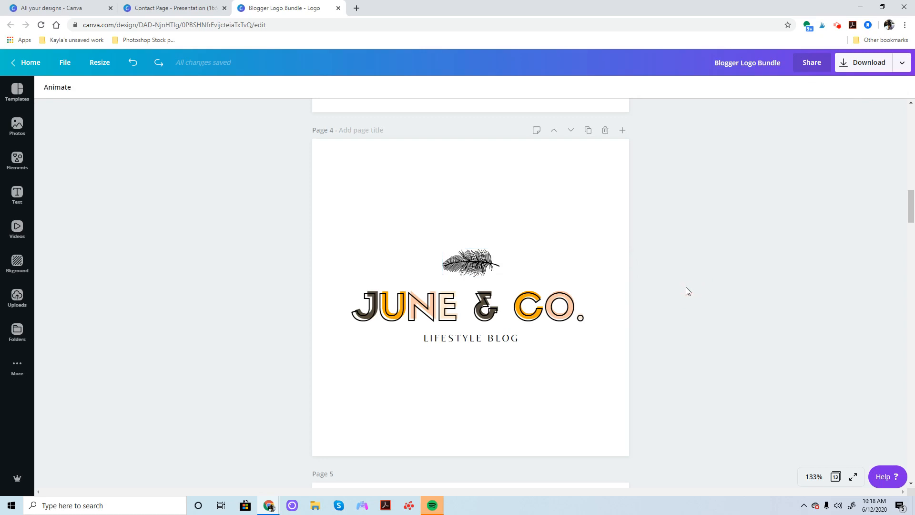
Step: Enlarge the feather slightly, tilt it clockwise, and open the Elements library
left_click(467, 265)
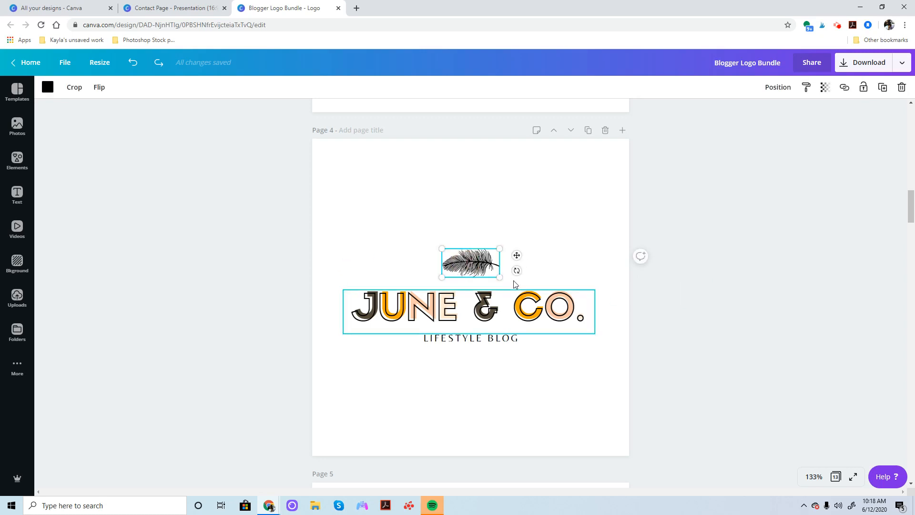
left_click_drag(499, 274, 557, 297)
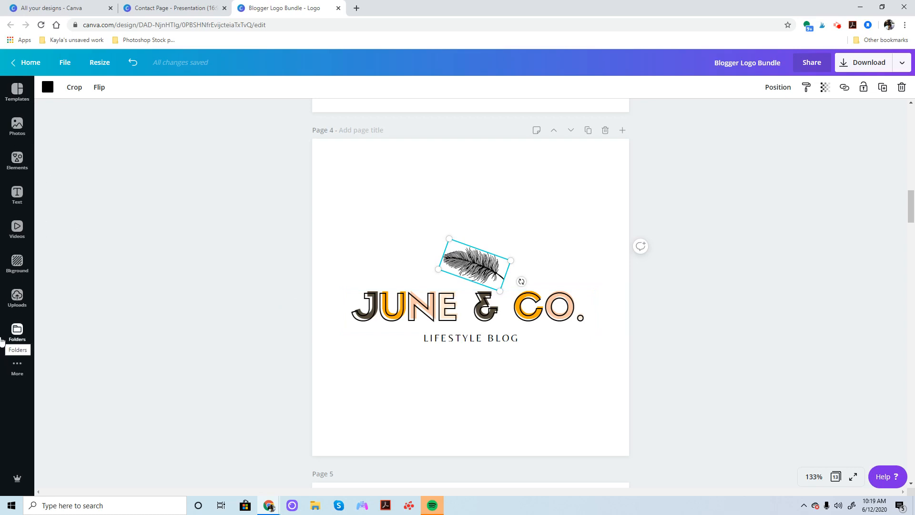
left_click(21, 167)
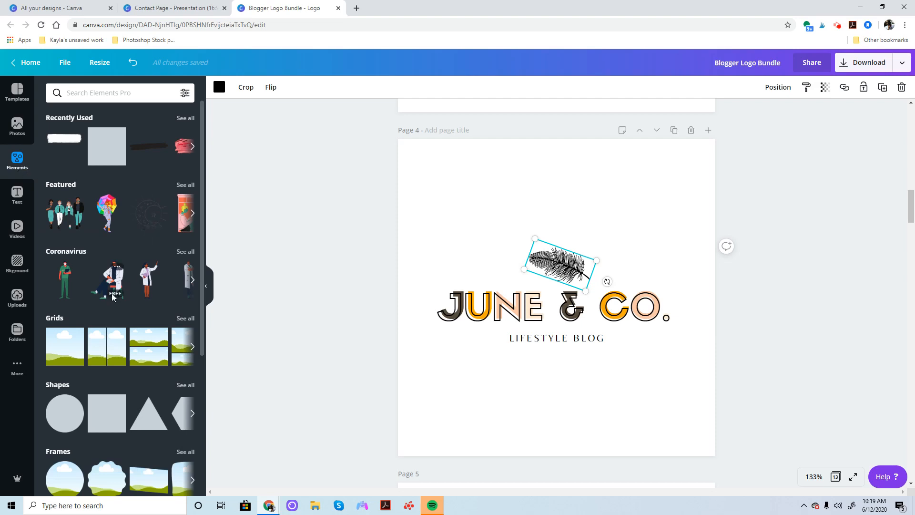
mouse_move(119, 303)
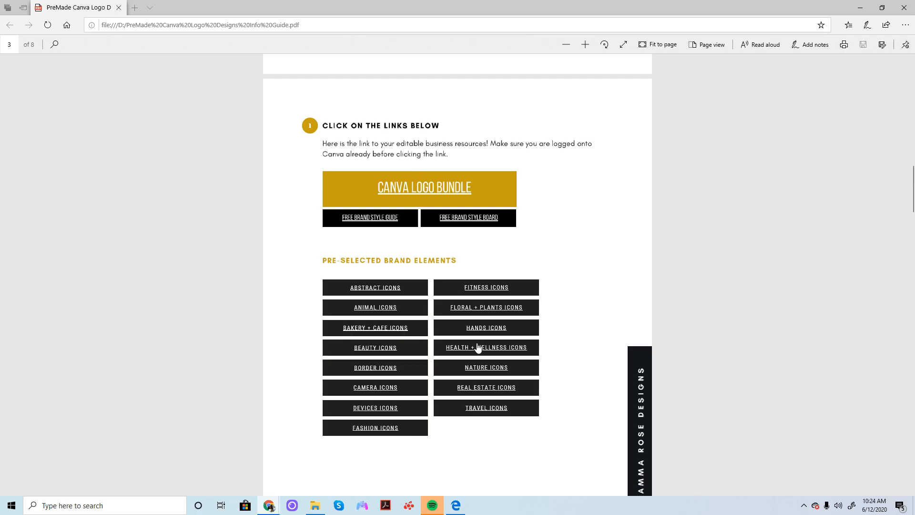
Step: Open the Floral + Plants Icons collection from the PDF guide and browse to its third page
left_click(489, 309)
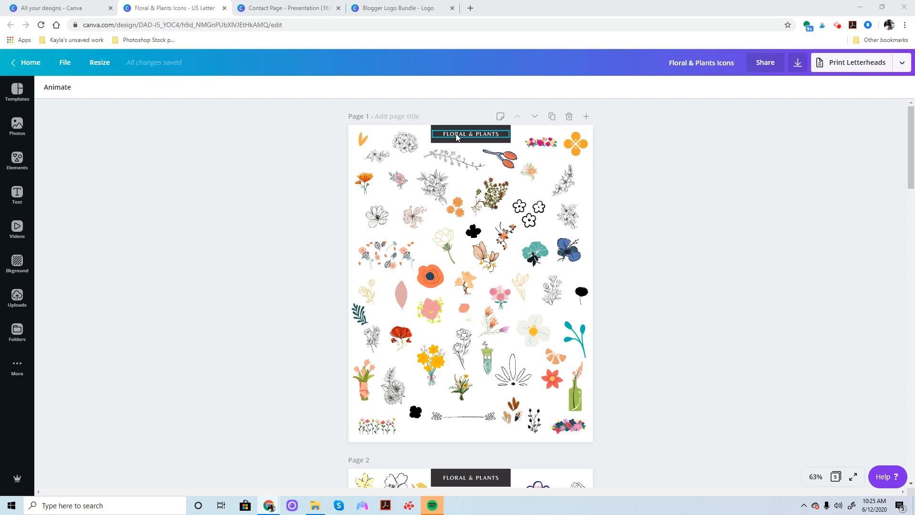
scroll(472, 256, "down", 12)
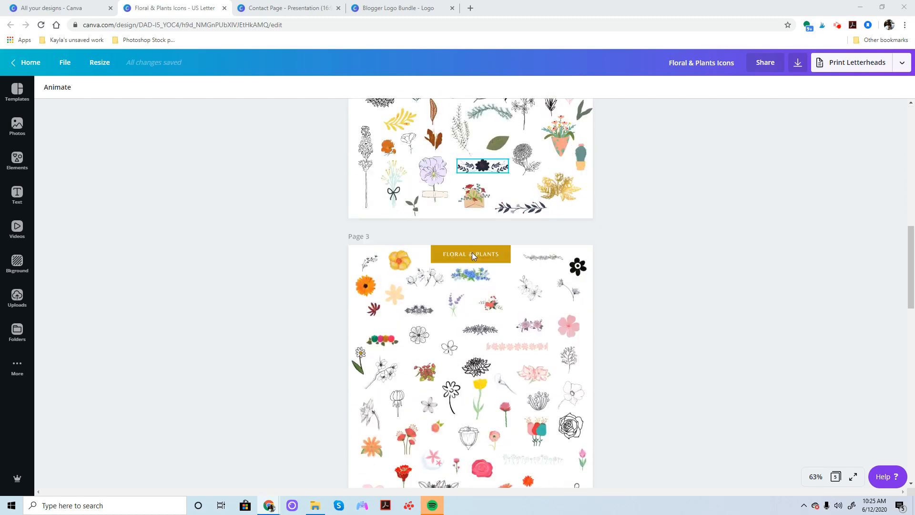
scroll(472, 256, "down", 1)
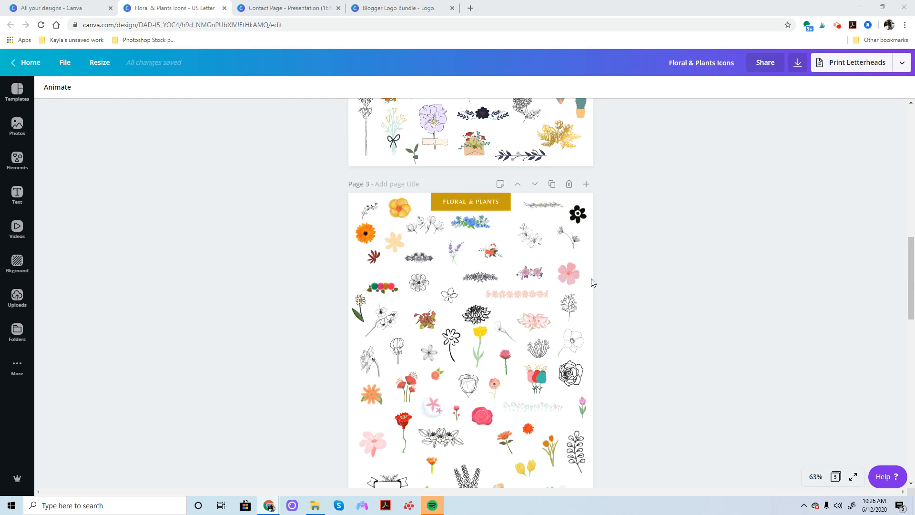
Step: Copy the dark rose-and-leaf border from the icon collection's page 3 to the logo bundle's page 4 and place it above the feather
left_click(482, 281)
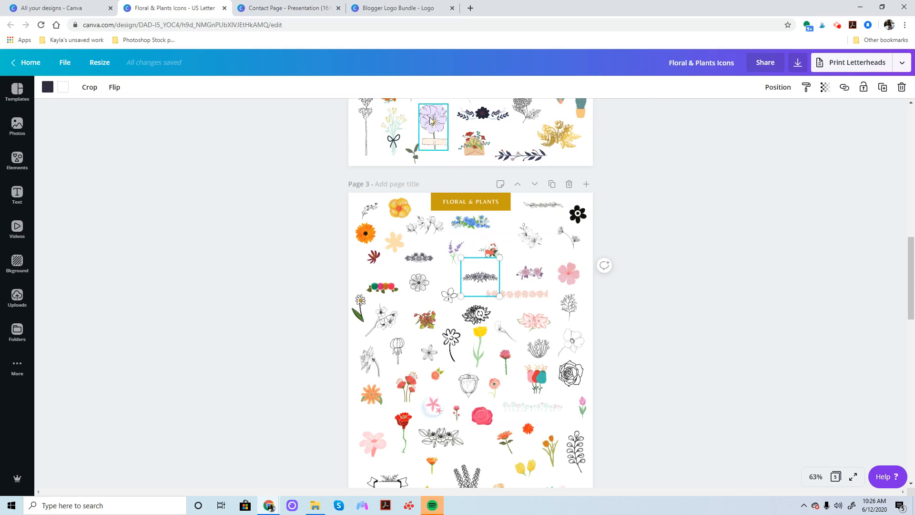
left_click(387, 8)
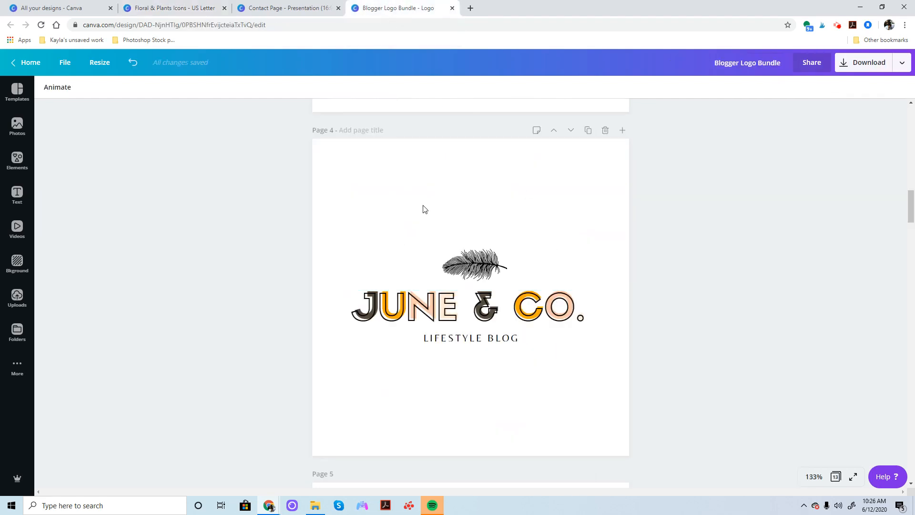
left_click(402, 203)
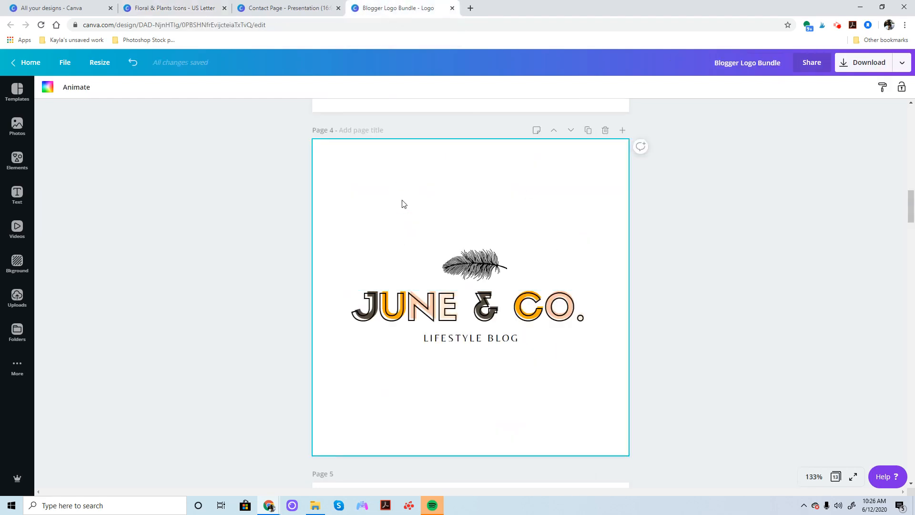
key("ctrl+v")
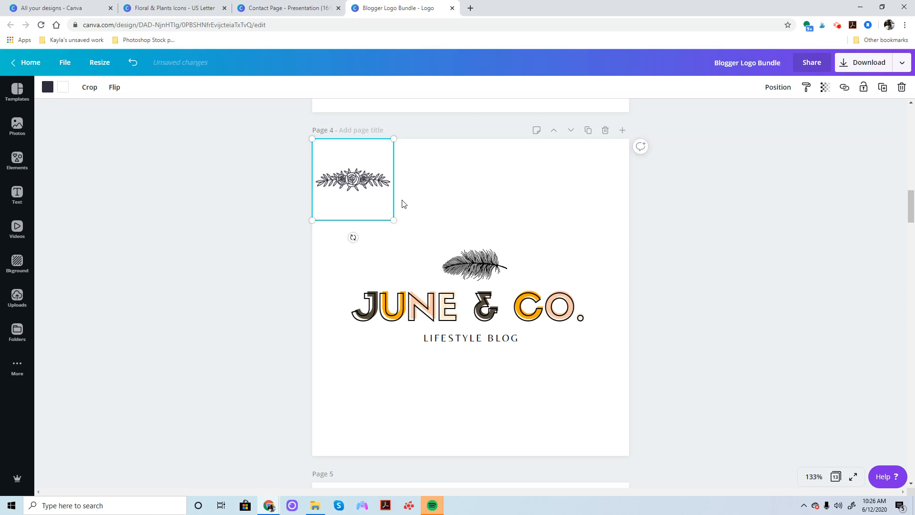
left_click_drag(338, 189, 452, 233)
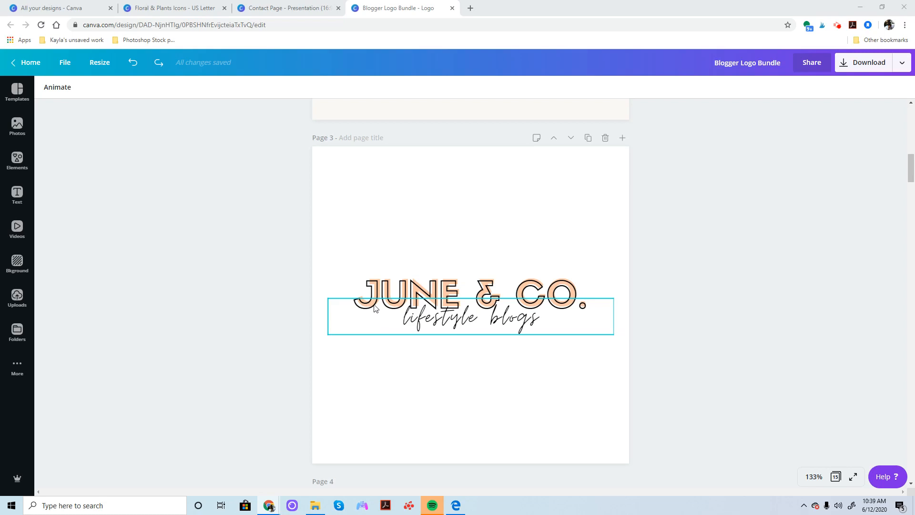
Step: Try replacing the outlined JUNE & CO. text on page 3 with AMMA ROSE and moving it off its coloured layer, and undo the changes
left_click(417, 290)
double_click(417, 290)
type("AMMA ROSE")
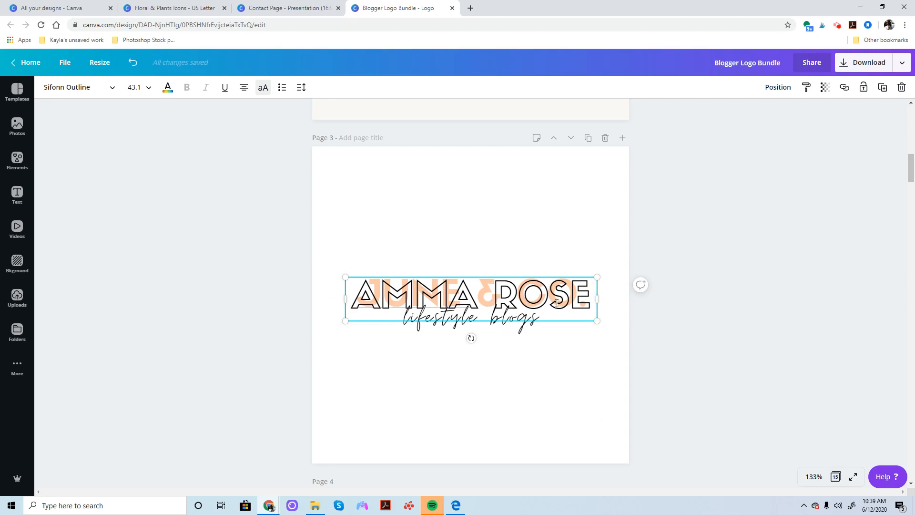
left_click_drag(569, 322, 566, 408)
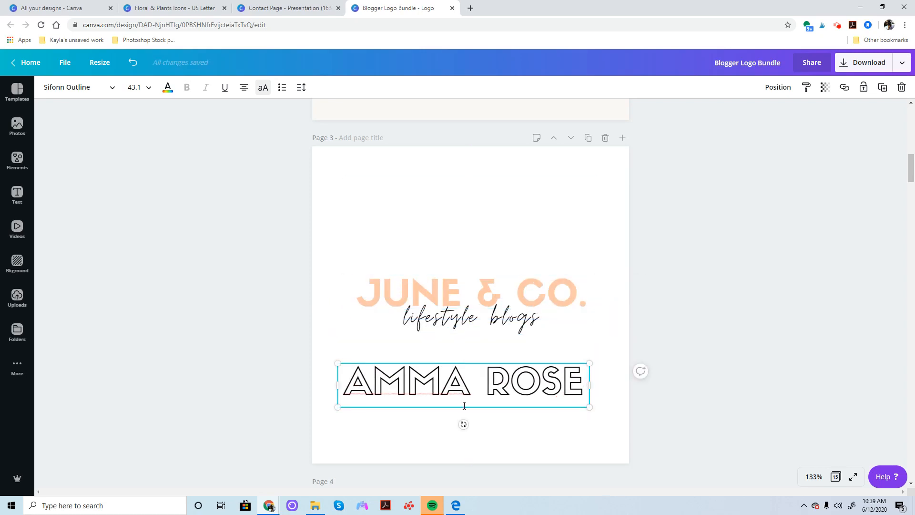
left_click(503, 406)
left_click_drag(504, 406, 506, 310)
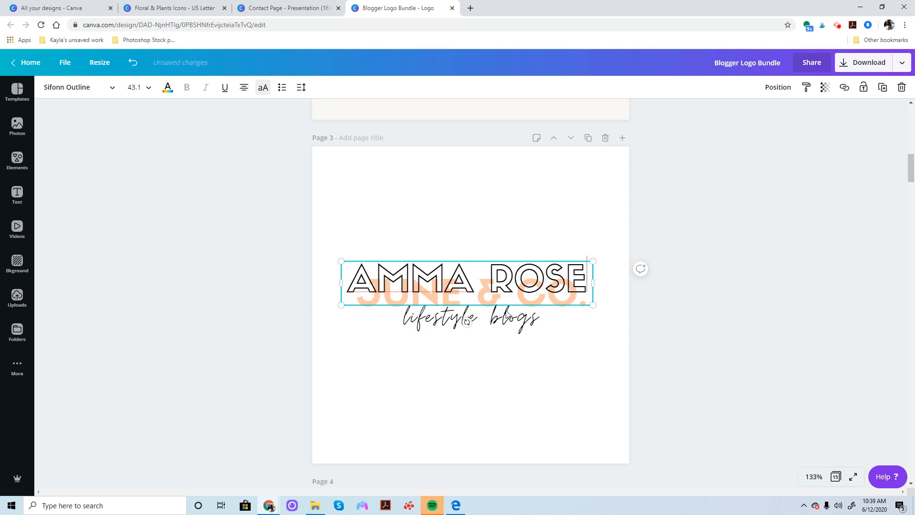
key("ctrl+z")
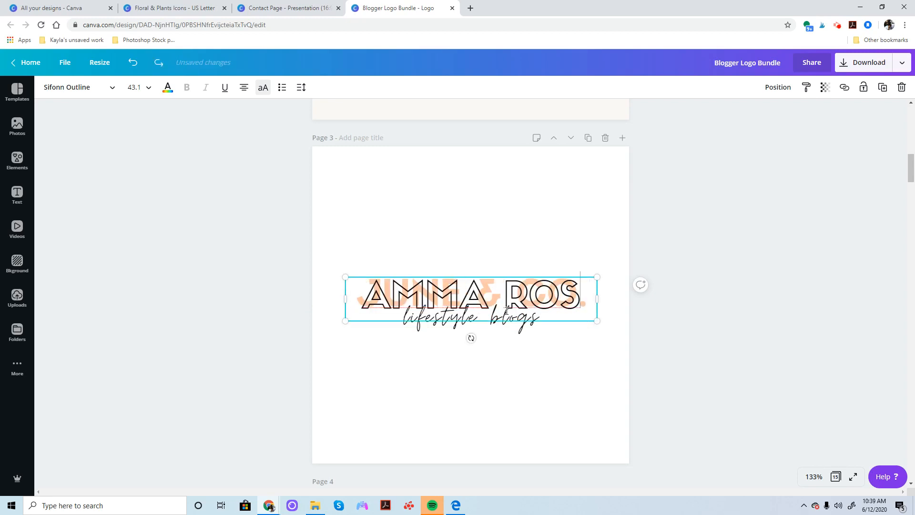
key("ctrl+z")
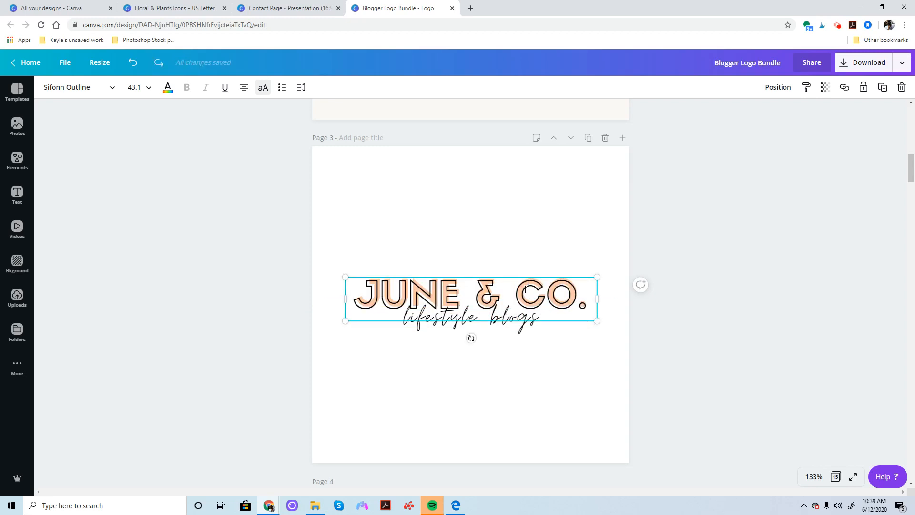
Step: Replace the outlined JUNE & CO. text on page 3 with AMMA ROSE DESIGNS and widen its box to fit on one line
triple_click(525, 290)
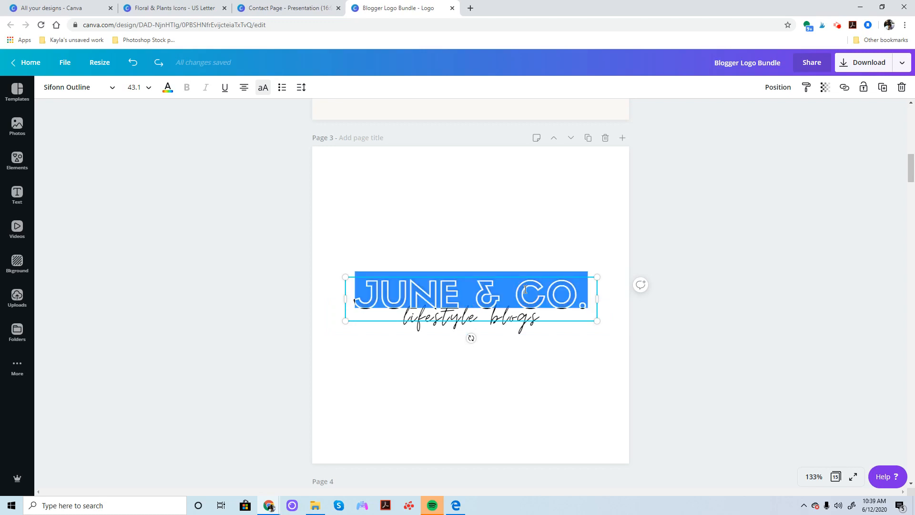
type("AMMA RS")
key("BackSpace")
type("OSE")
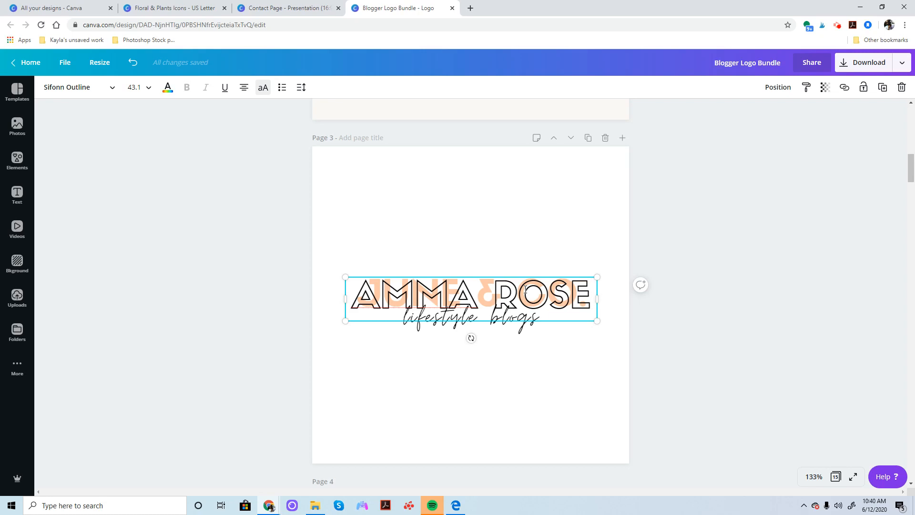
key("Return")
type("DESIGNS")
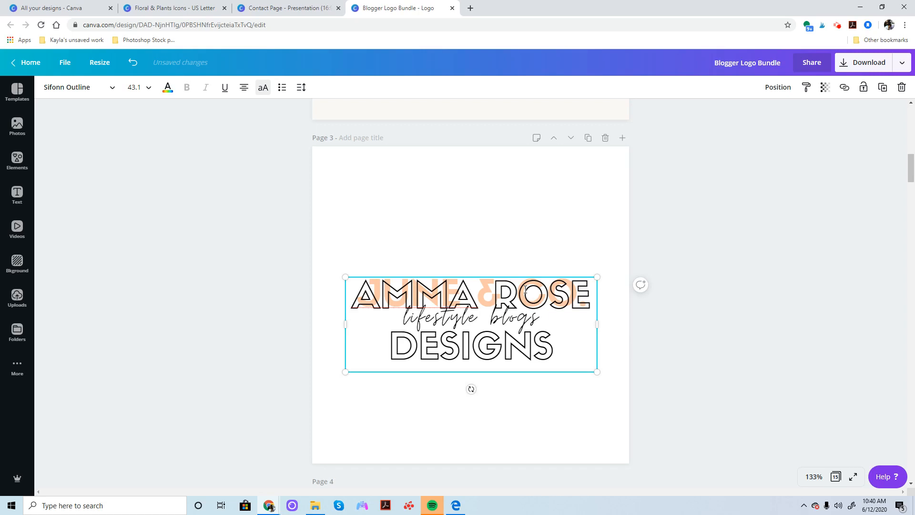
left_click_drag(598, 325, 808, 332)
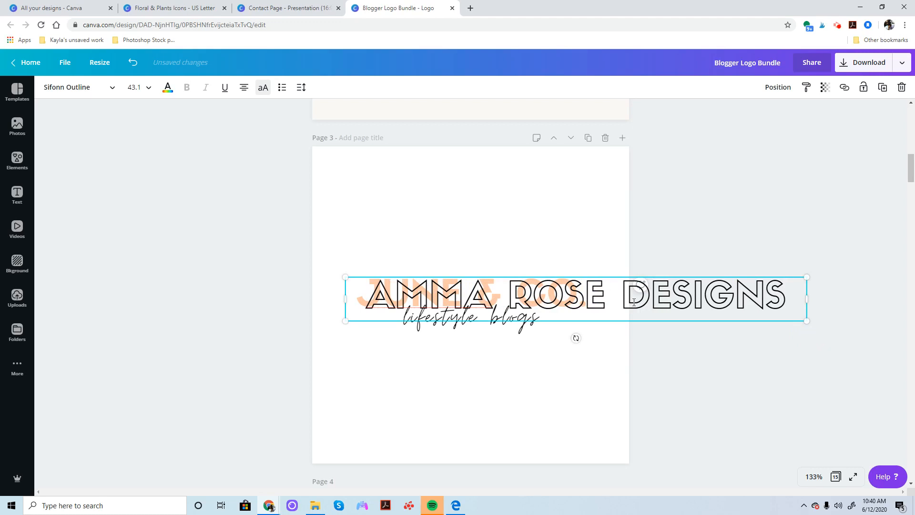
Step: Try shrinking the outlined AMMA ROSE DESIGNS text on page 3 to size 28 and moving it onto the page, and undo the changes
triple_click(663, 297)
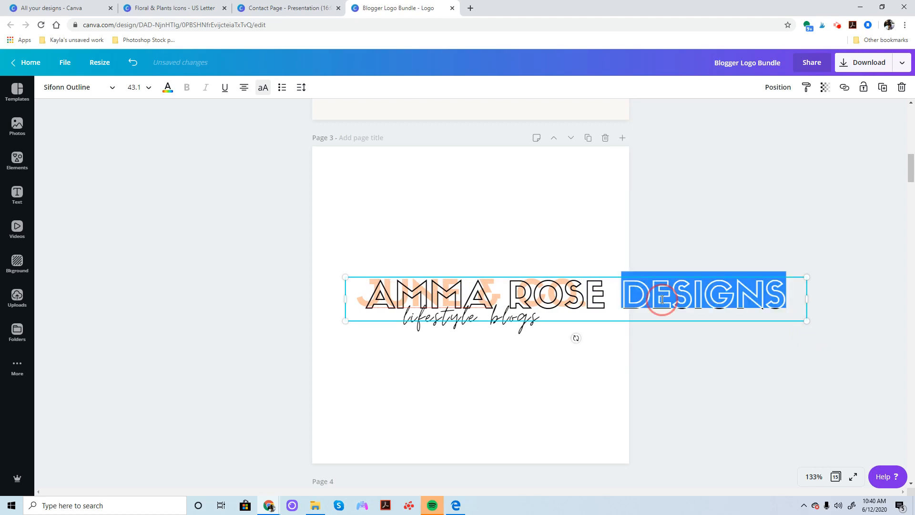
left_click(146, 87)
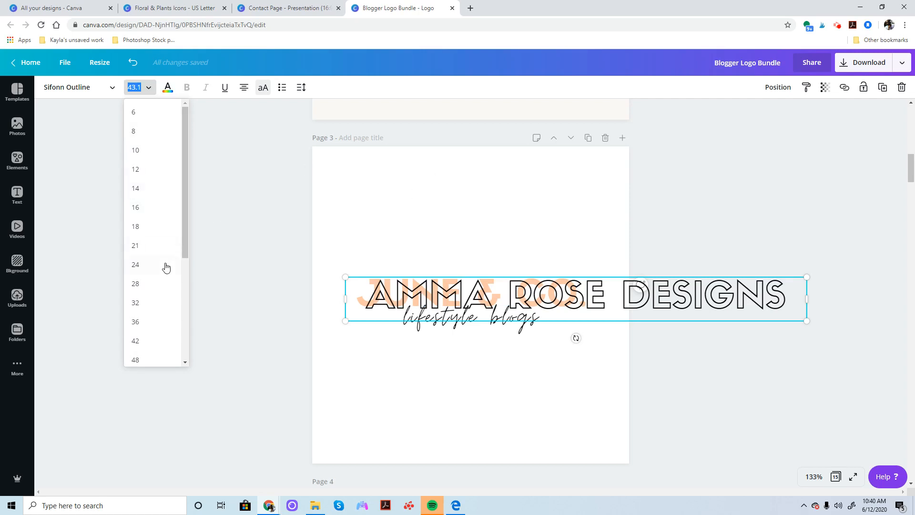
left_click(151, 283)
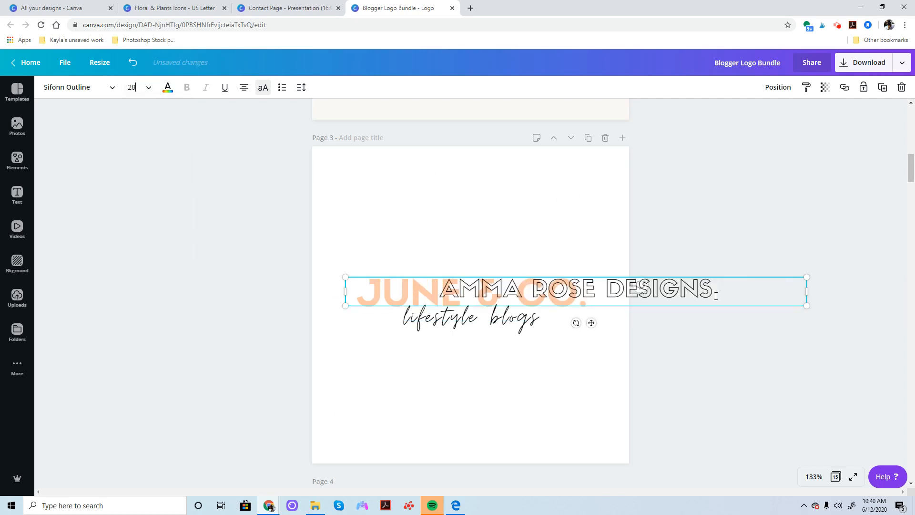
left_click_drag(701, 308, 597, 313)
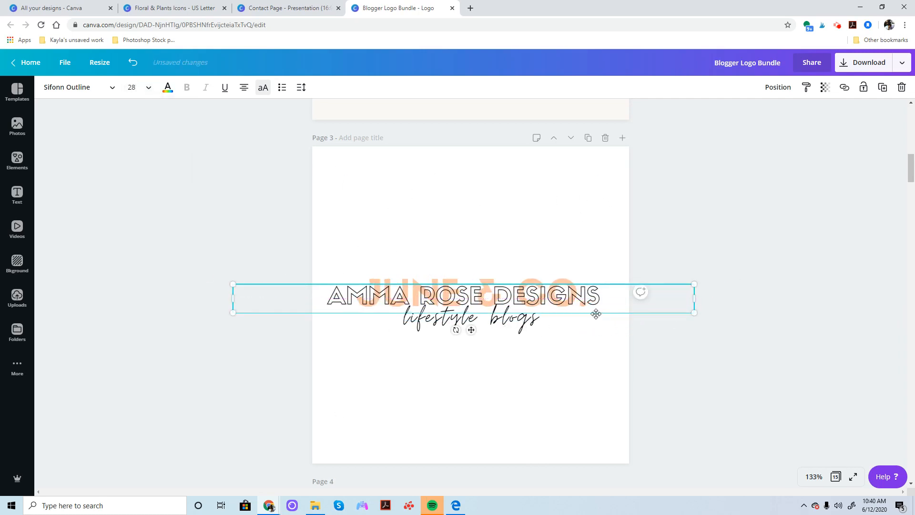
key("ctrl+z")
key("ctrl+z")
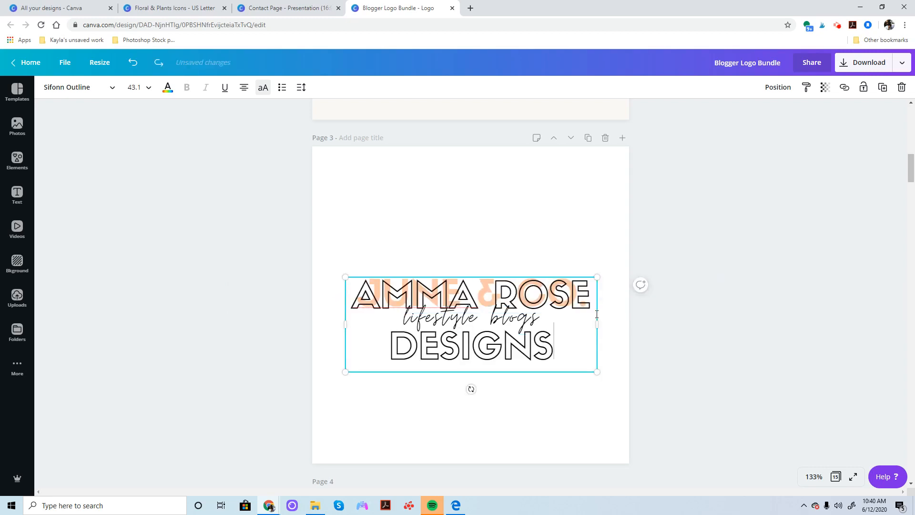
Step: Shorten the outlined text on page 3 to AMMA ROSE
key("BackSpace")
key("BackSpace")
key("BackSpace")
key("BackSpace")
key("BackSpace")
key("BackSpace")
key("BackSpace")
key("BackSpace")
key("BackSpace")
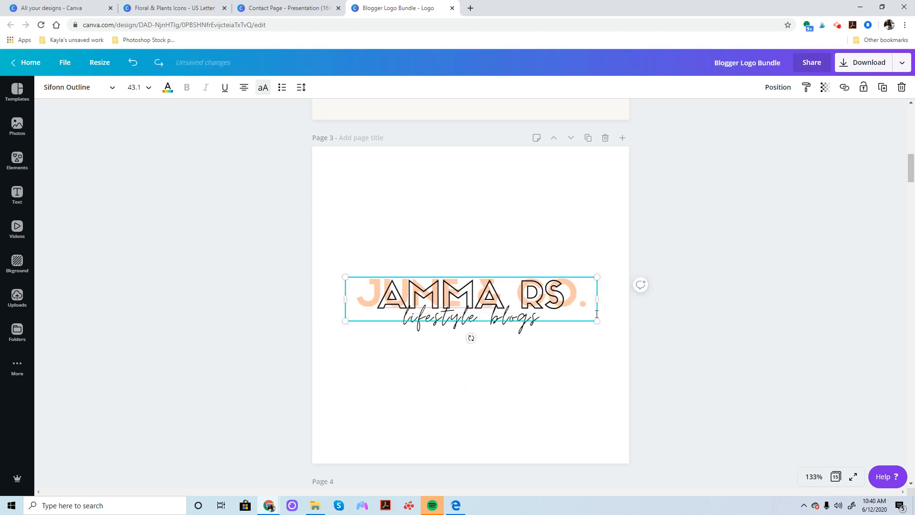
type("E")
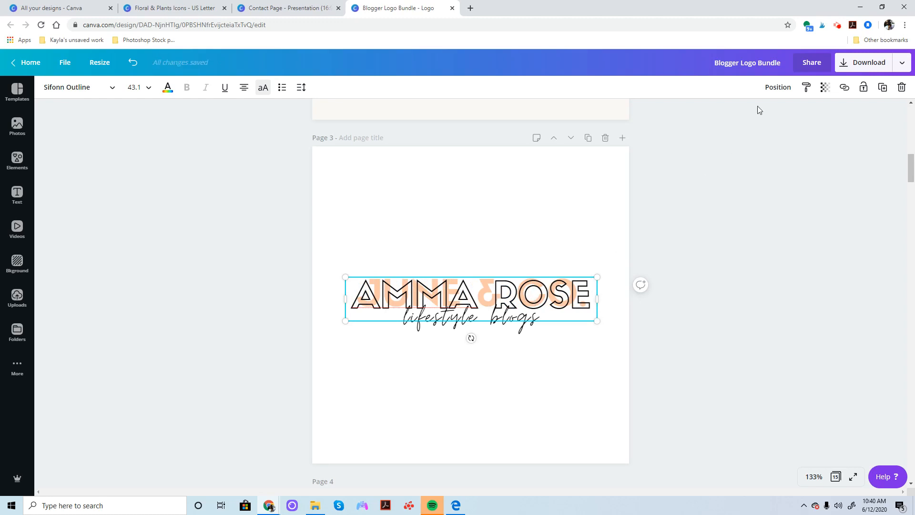
Step: Send the outlined AMMA ROSE text backward behind the peach JUNE & CO. layer
left_click(780, 87)
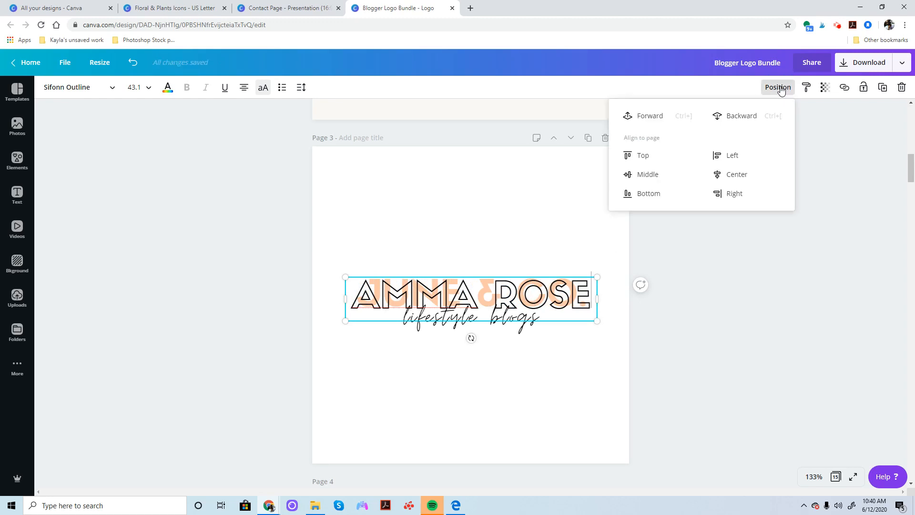
left_click(749, 118)
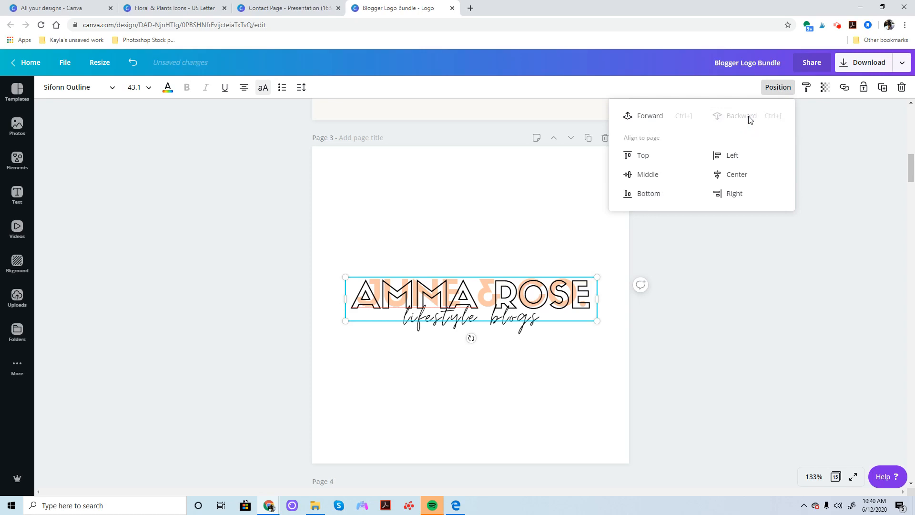
left_click(720, 314)
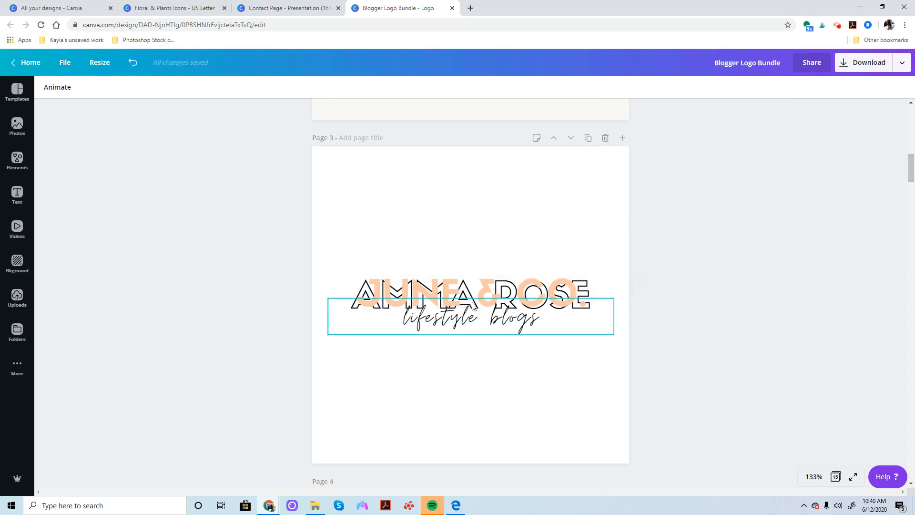
Step: Replace the peach JUNE & CO. text on page 3 with AMMA ROSE
left_click(433, 285)
left_click(433, 286)
type("AM")
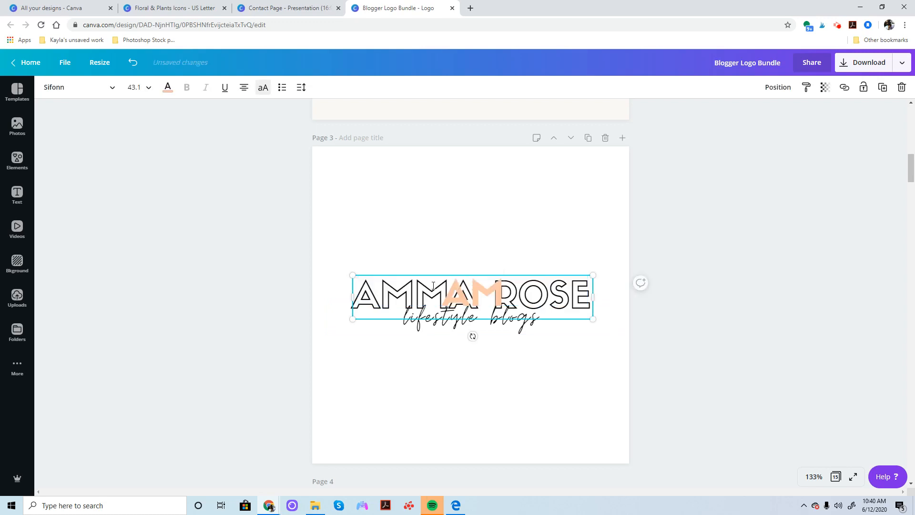
type("MA ROSE")
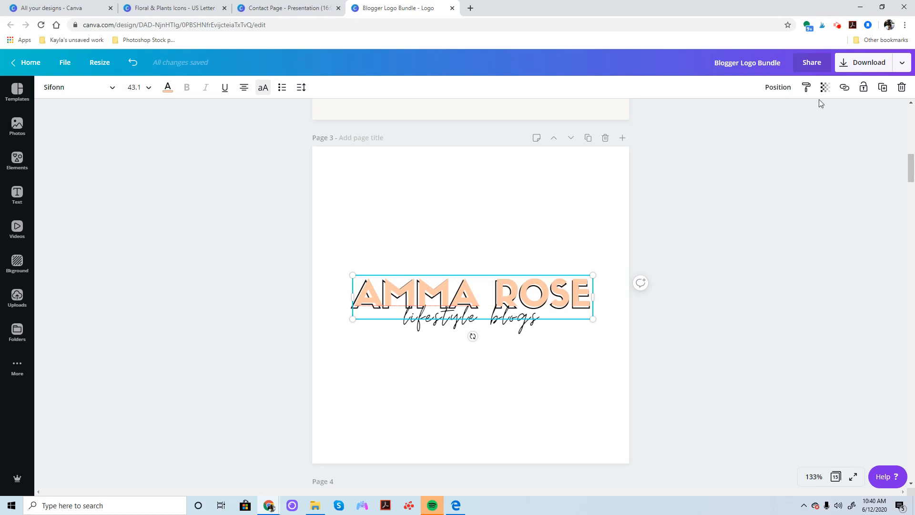
Step: Send the peach AMMA ROSE text behind the outlined copy and nudge the outline to adjust its offset over the fill
left_click(781, 87)
left_click(747, 118)
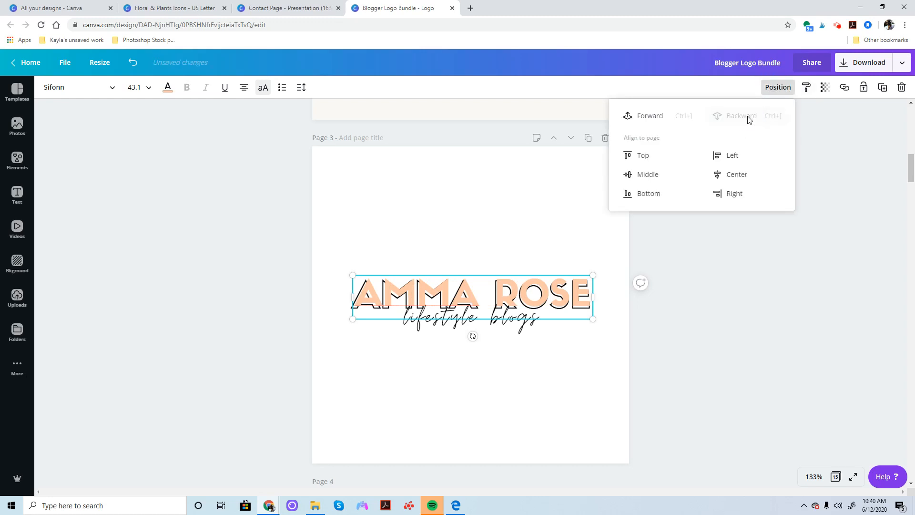
left_click(656, 319)
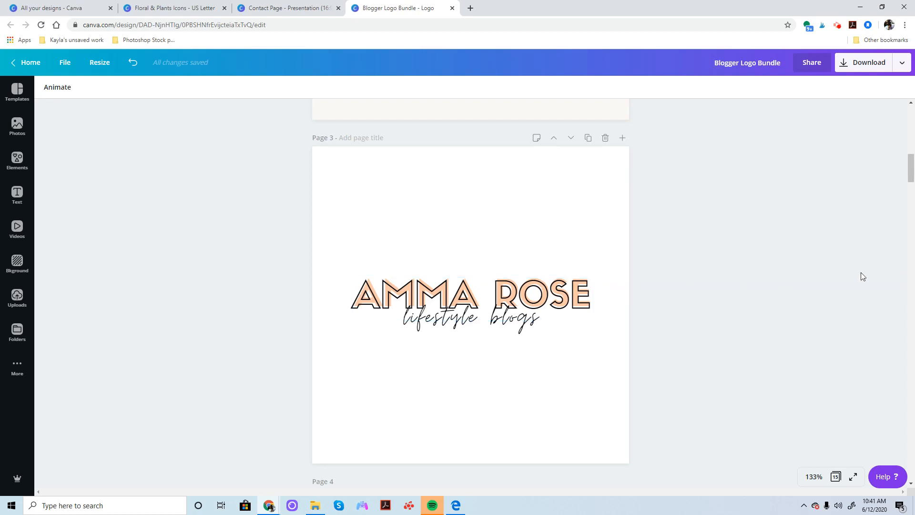
left_click_drag(530, 282, 531, 282)
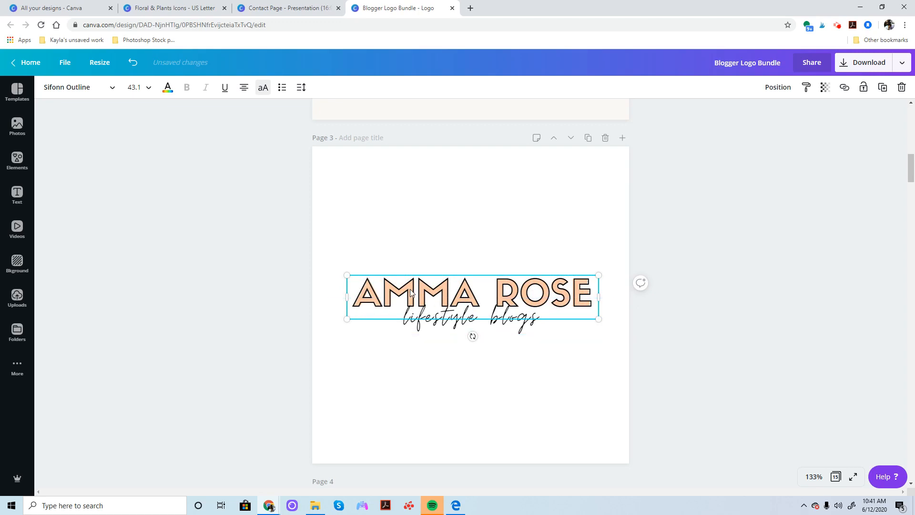
mouse_move(410, 289)
left_mouse_down()
mouse_move(420, 288)
mouse_move(400, 290)
mouse_move(408, 289)
left_mouse_up()
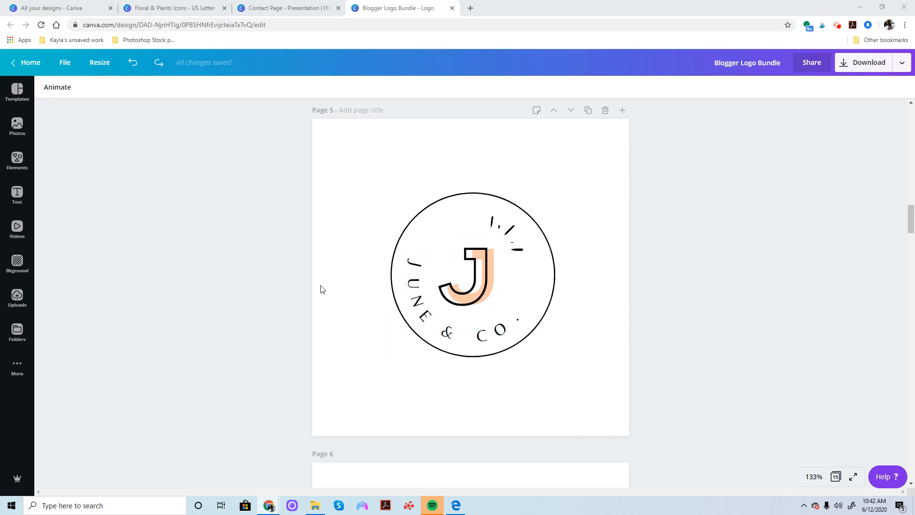
Step: Change the curved word JUNE in page 5's circular logo to AMMA, one letter at a time
left_click(416, 266)
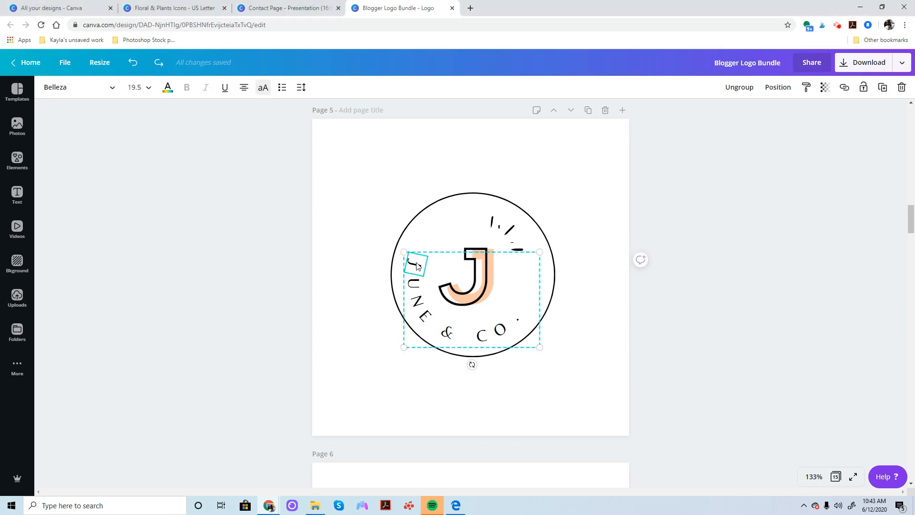
left_click(421, 302)
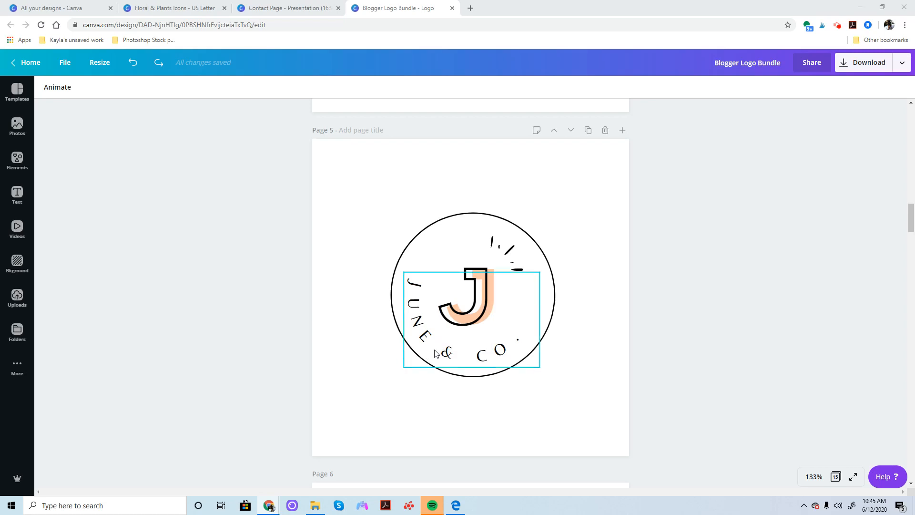
left_click(434, 350)
left_click(437, 348)
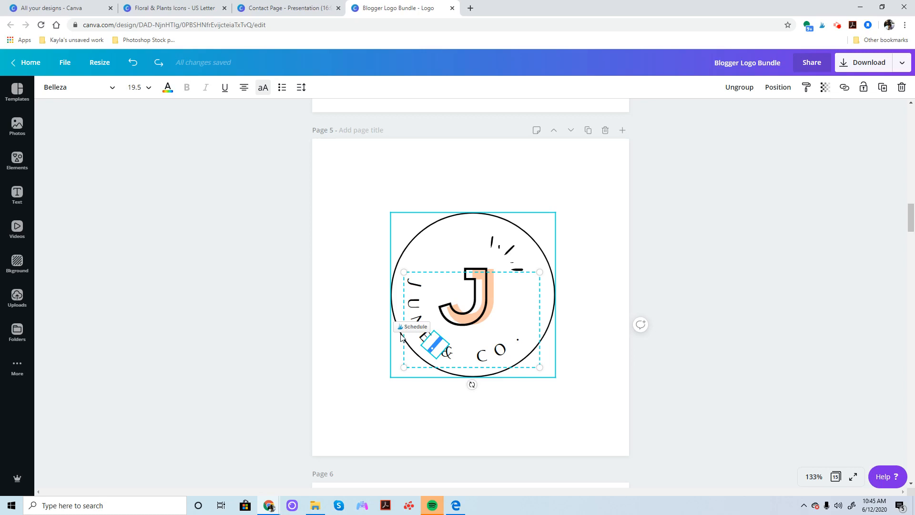
left_click(418, 283)
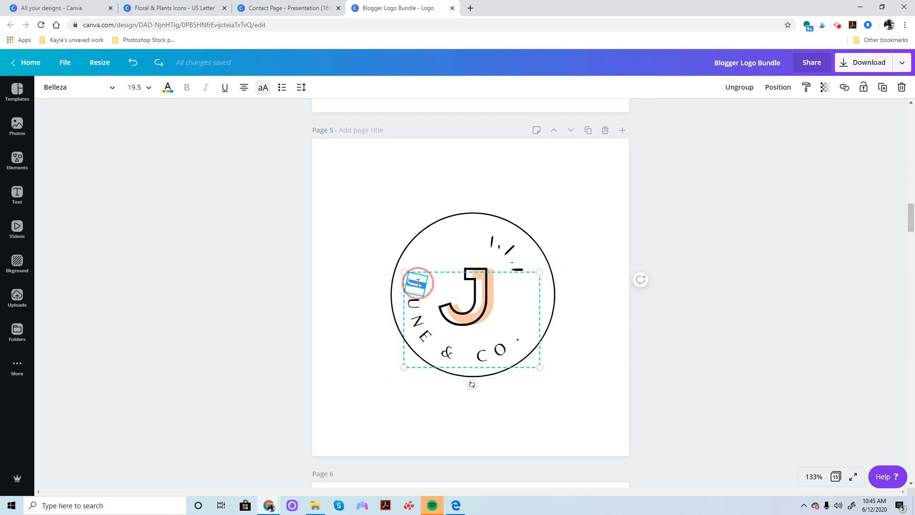
type("A")
left_click(413, 303)
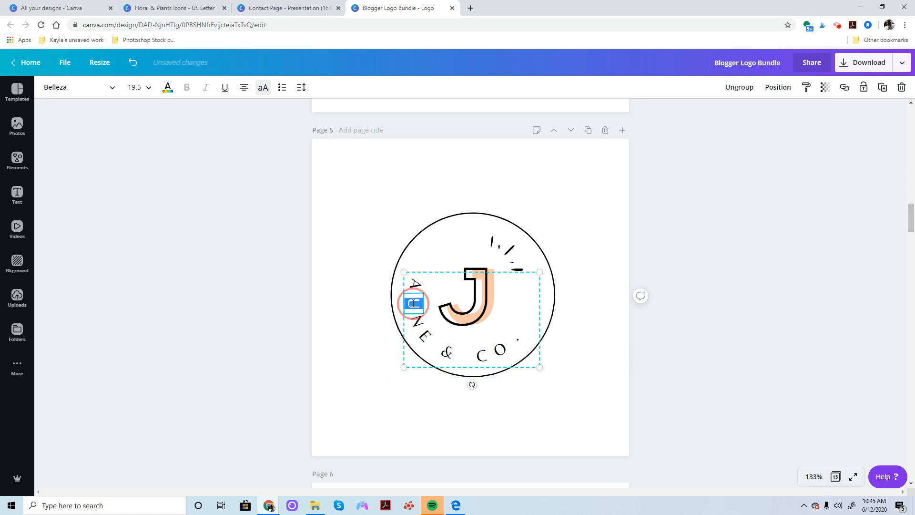
type("M")
left_click(413, 319)
type("M")
left_click(422, 337)
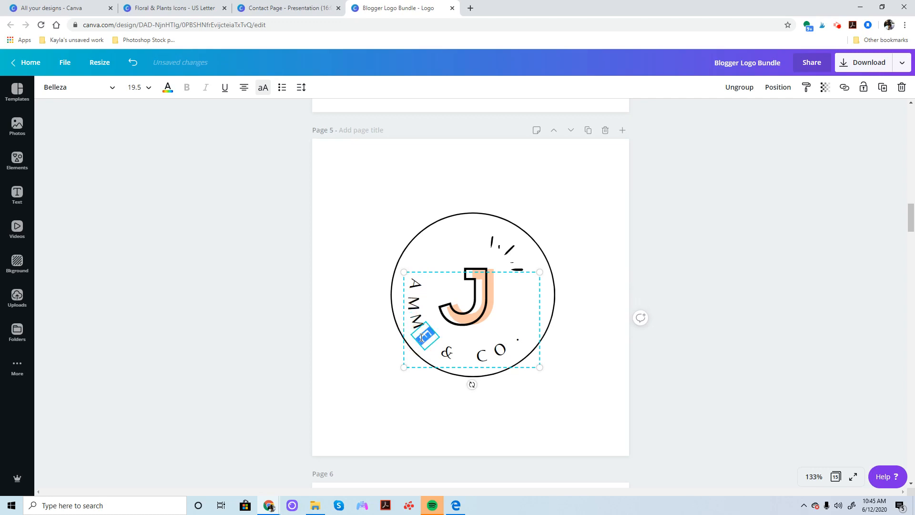
type("A")
left_click(431, 352)
double_click(431, 352)
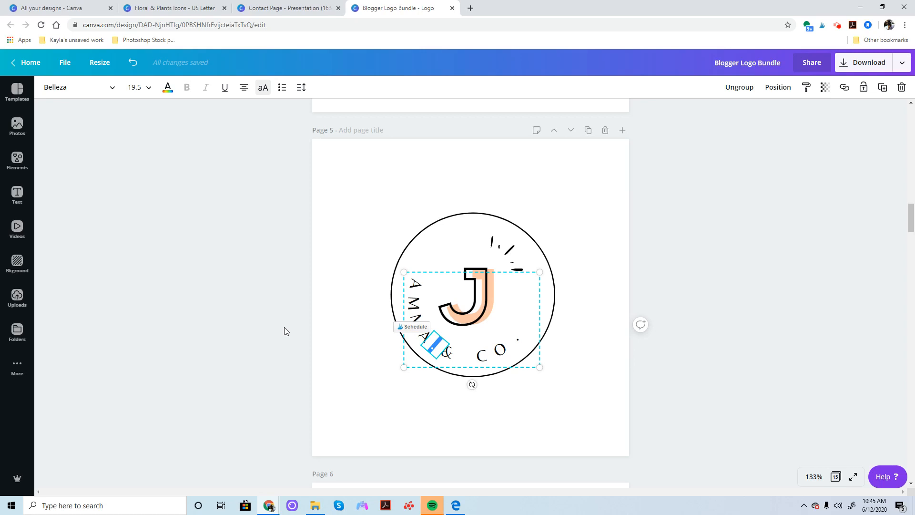
left_click(266, 296)
Step: Look through the circular logos on pages 6 and 7 and undo the last edit
scroll(267, 300, "down", 8)
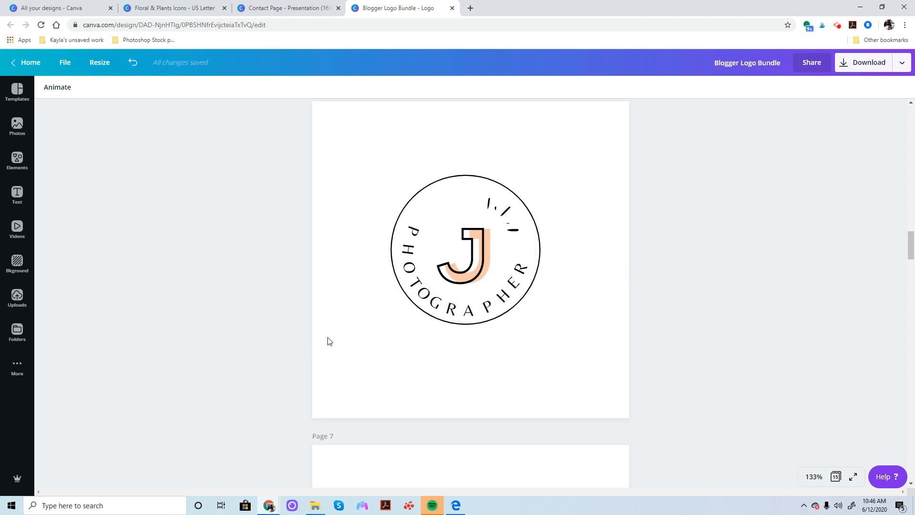
scroll(328, 341, "down", 6)
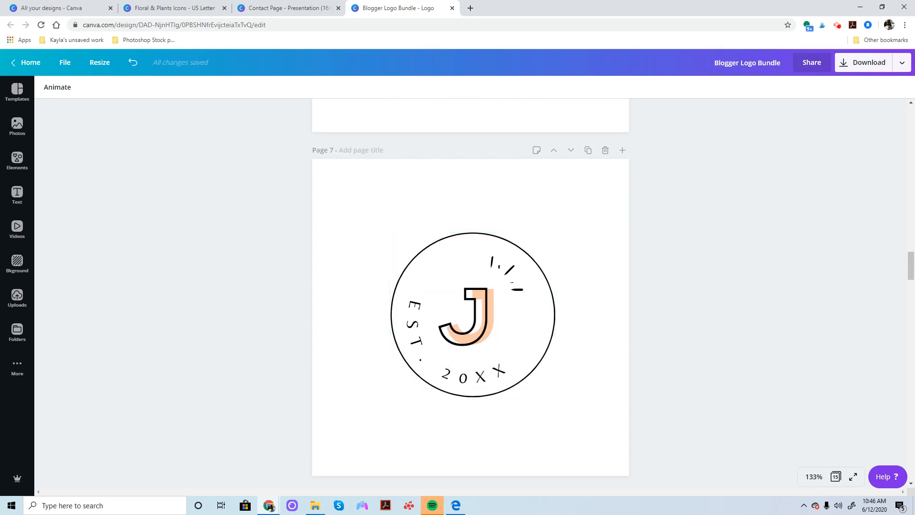
key("ctrl+z")
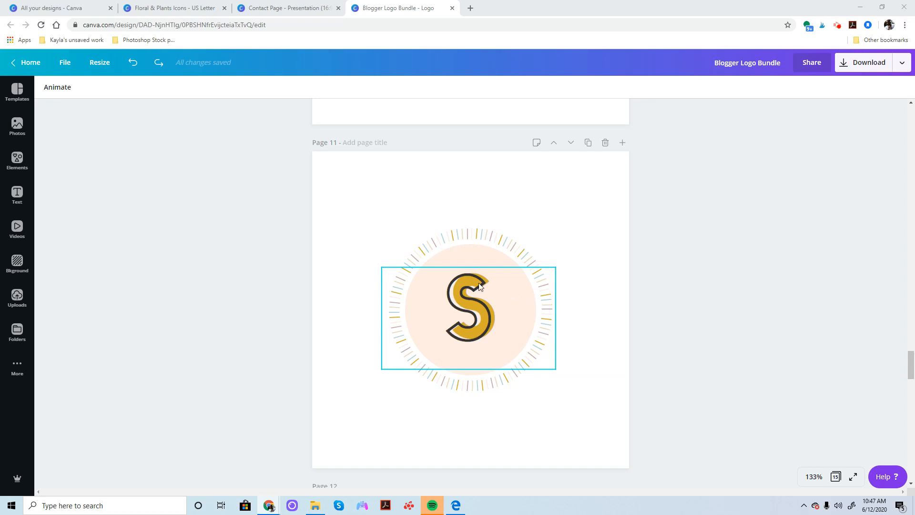
Step: Recolour all light blue rays in the sunburst around the S on page 11 to black
double_click(442, 240)
left_click(443, 238)
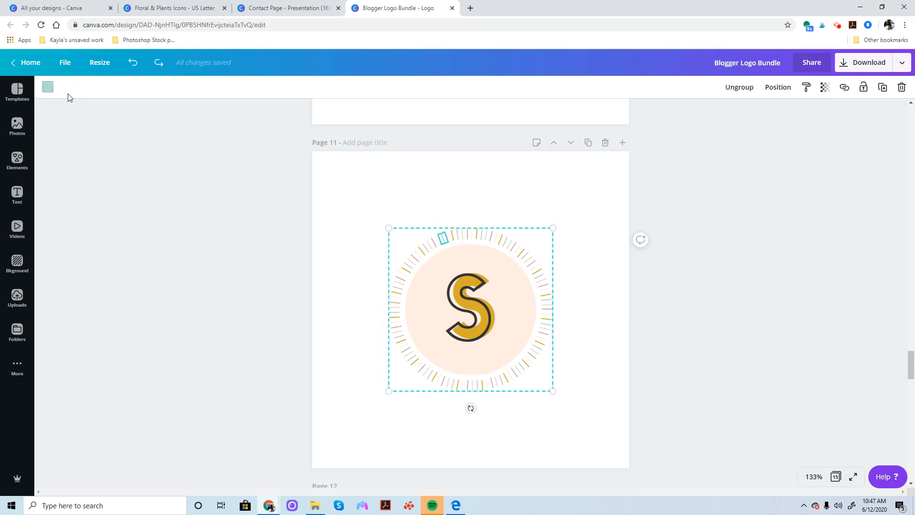
left_click(46, 90)
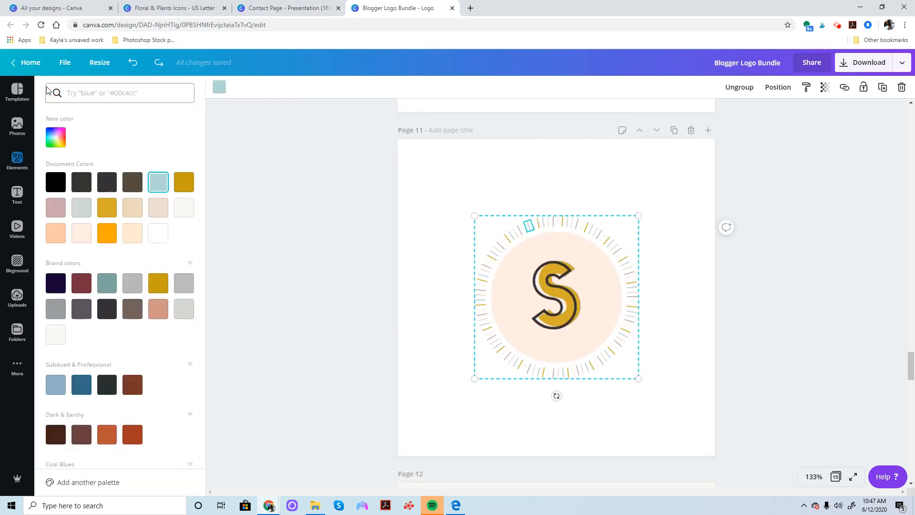
left_click(54, 185)
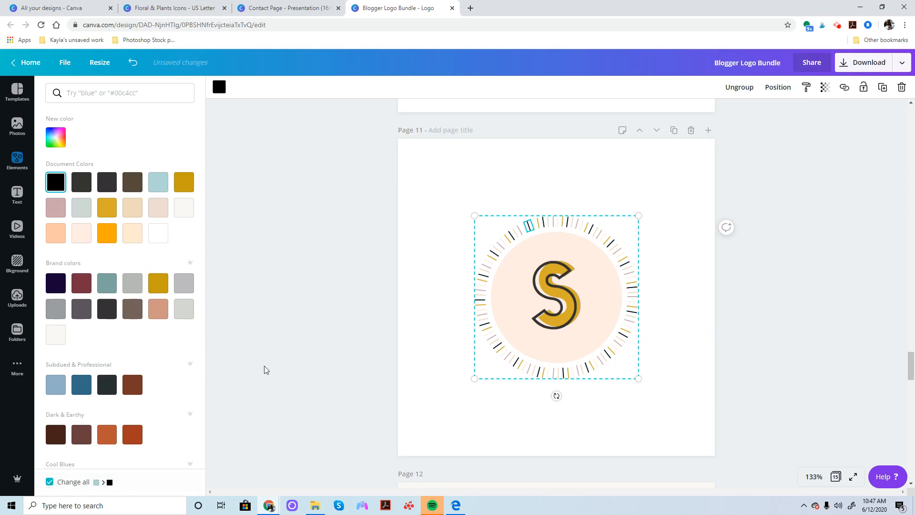
left_click(288, 304)
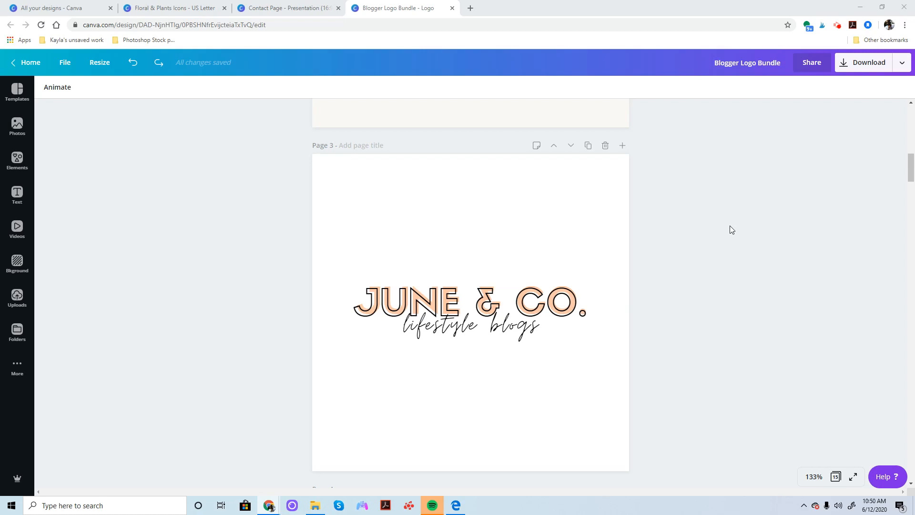
Step: Open the logo bundle's publishing options and browse the sharing and printing choices, from business cards to stickers and T-shirts
left_click(903, 65)
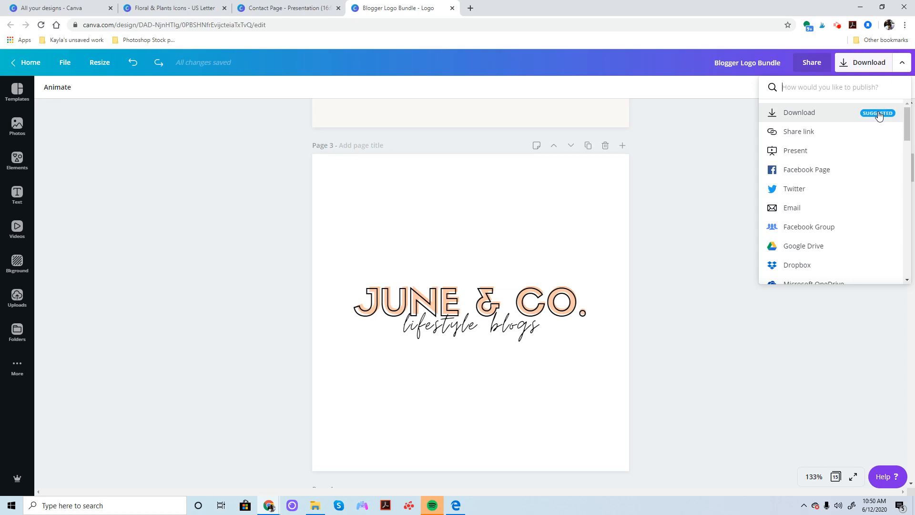
scroll(830, 198, "down", 5)
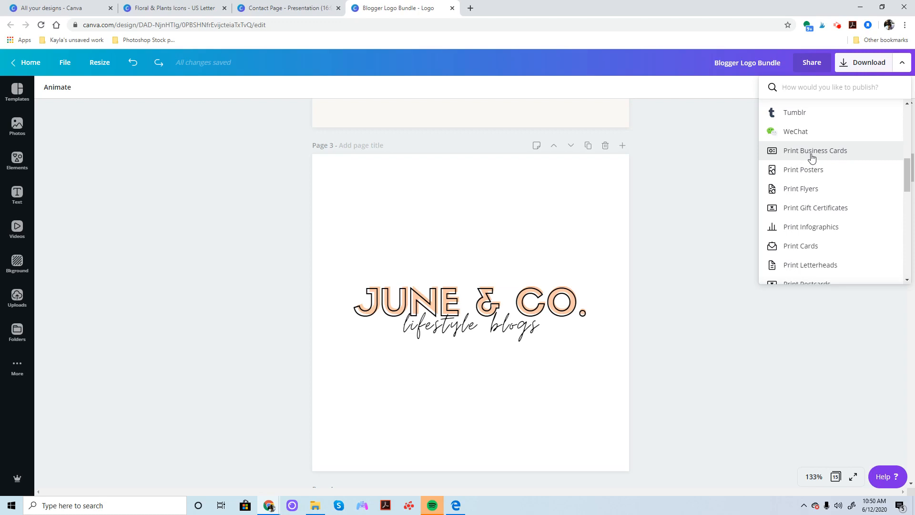
scroll(812, 157, "down", 6)
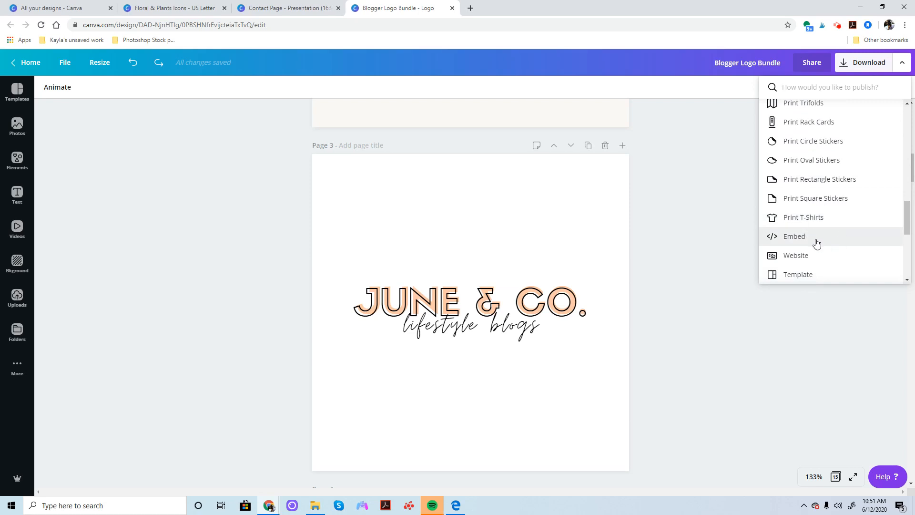
scroll(816, 243, "up", 2)
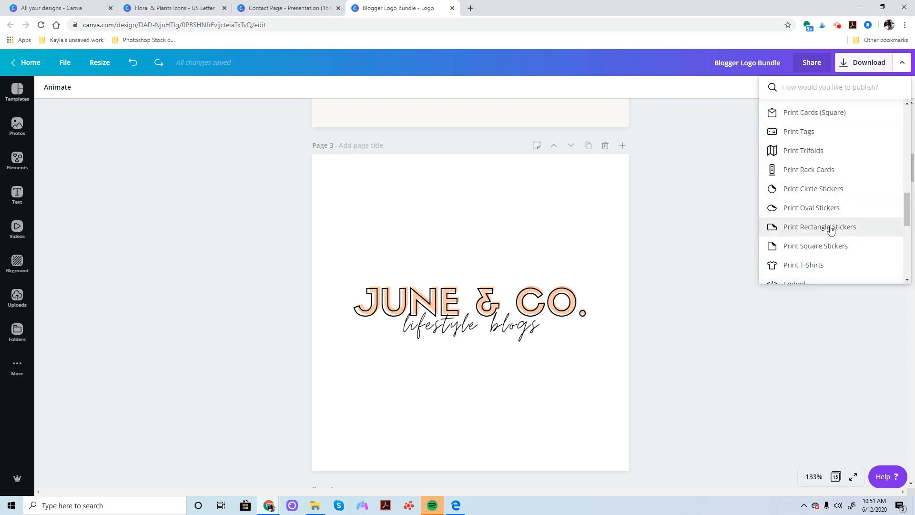
scroll(834, 237, "up", 8)
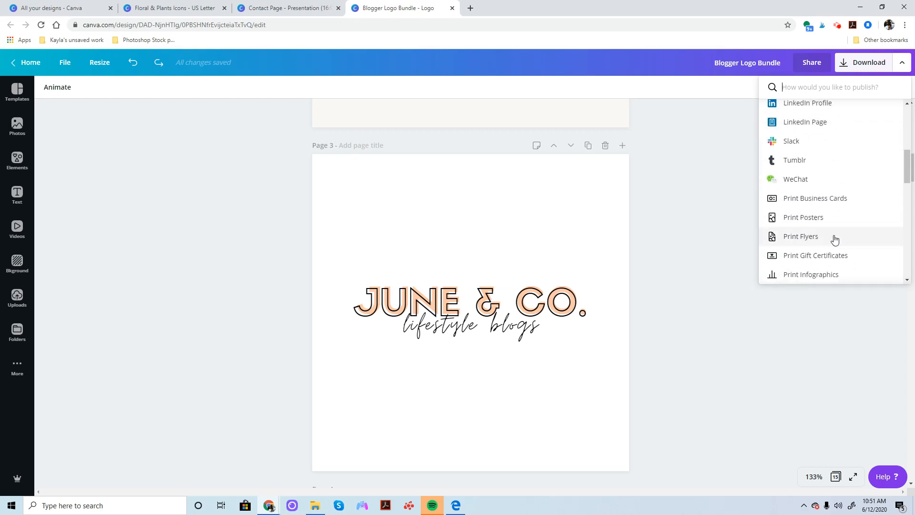
Step: Leave the publishing choices for the bundle's download settings and review the available file types, keeping PNG
scroll(835, 240, "up", 1)
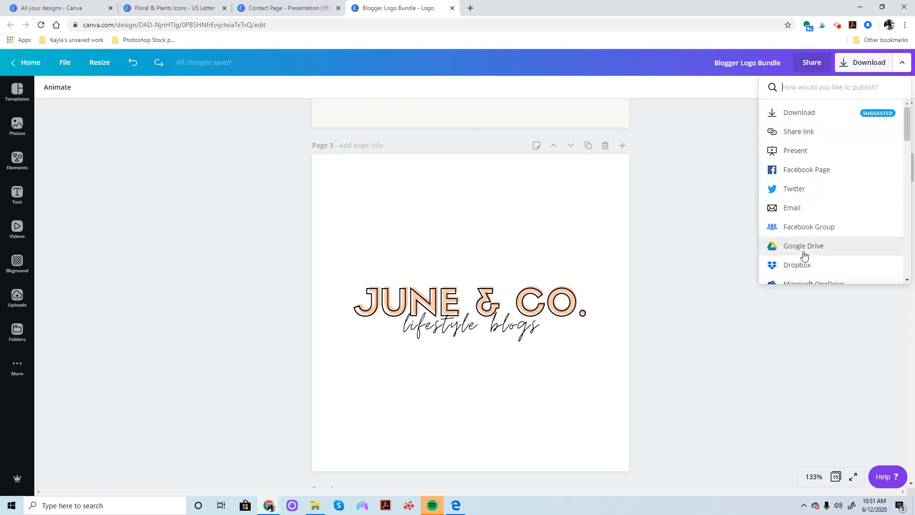
left_click(709, 282)
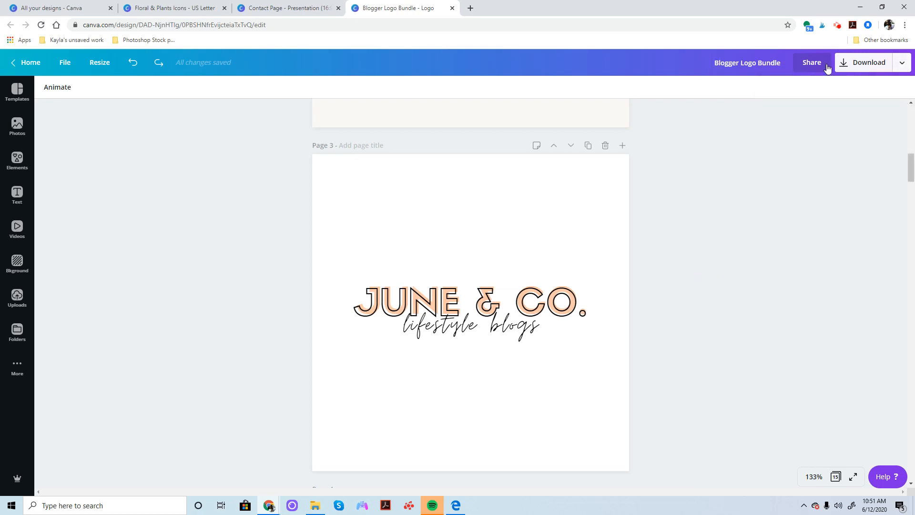
left_click(870, 66)
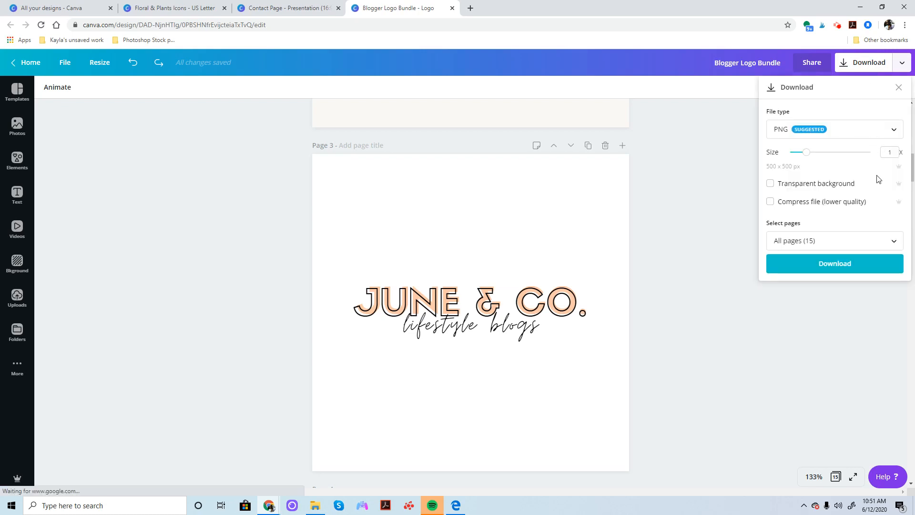
left_click(883, 130)
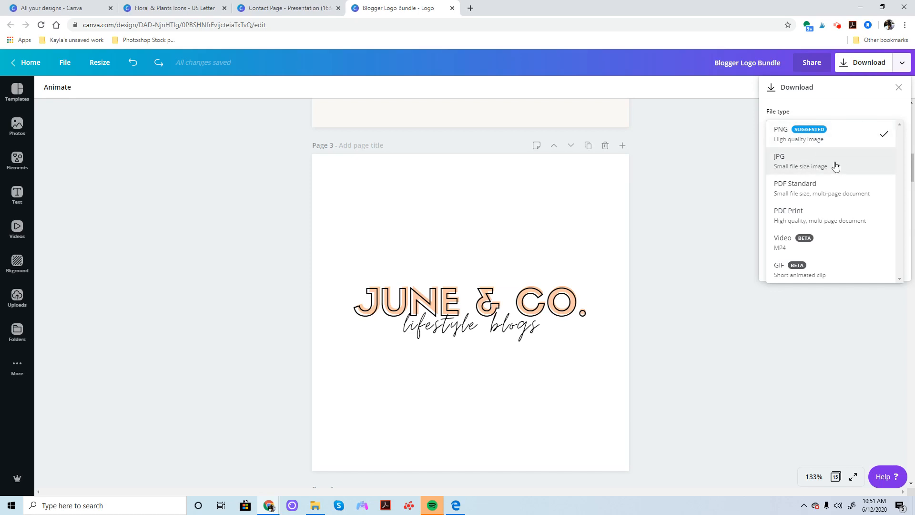
left_click(832, 108)
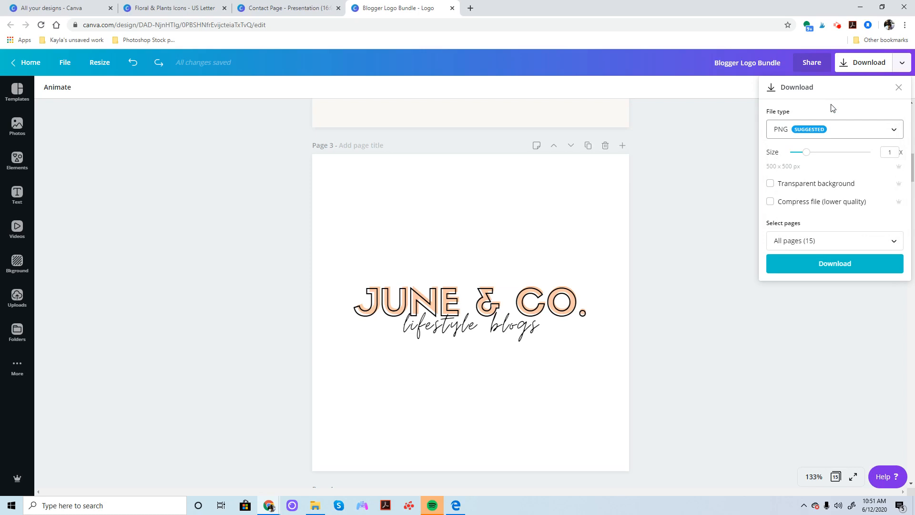
Step: Enable a transparent background for the PNG download and look through the page selection, keeping all pages
left_click(771, 184)
left_click(810, 240)
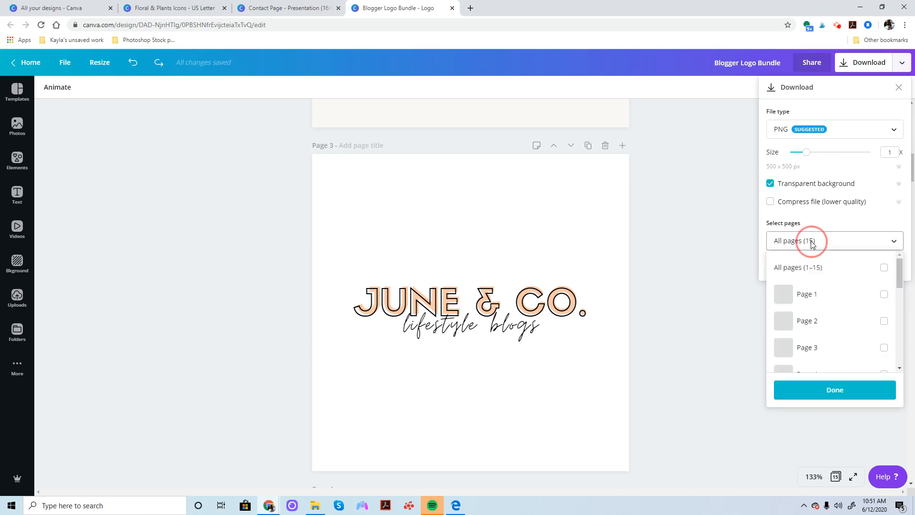
scroll(833, 319, "down", 2)
scroll(842, 292, "up", 2)
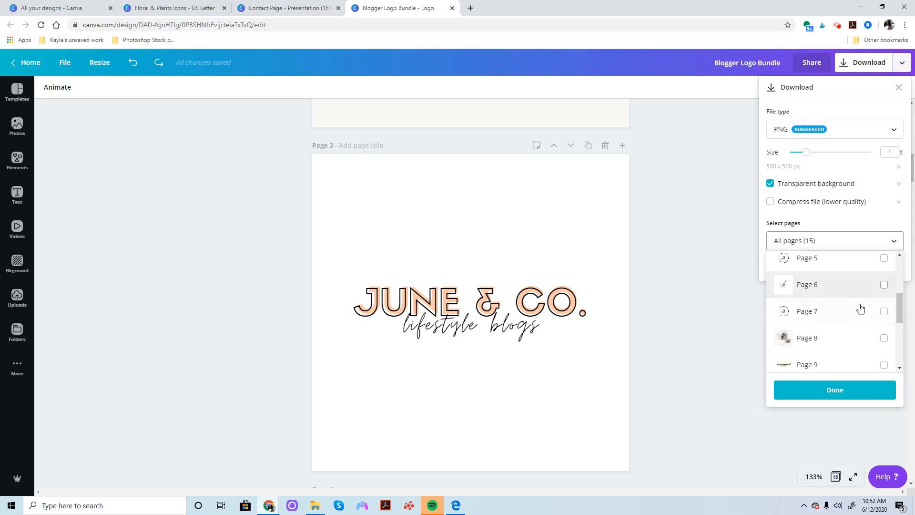
left_click(858, 233)
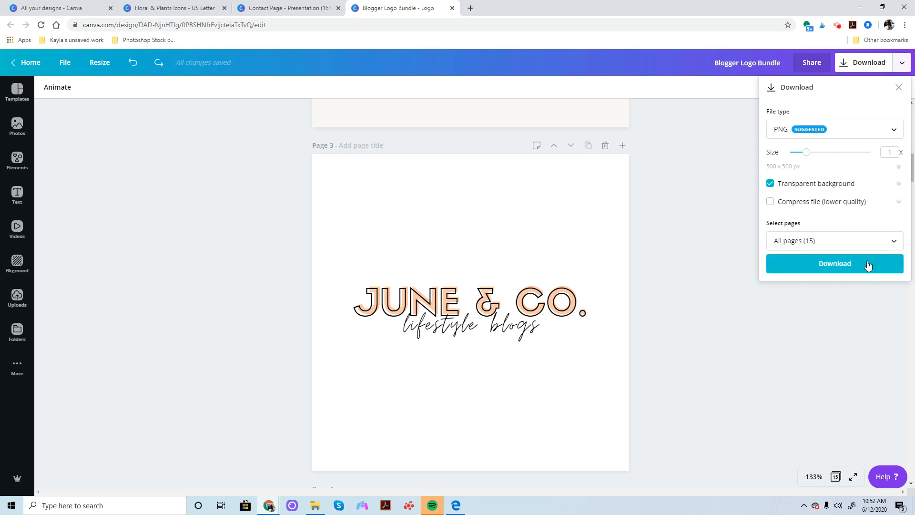